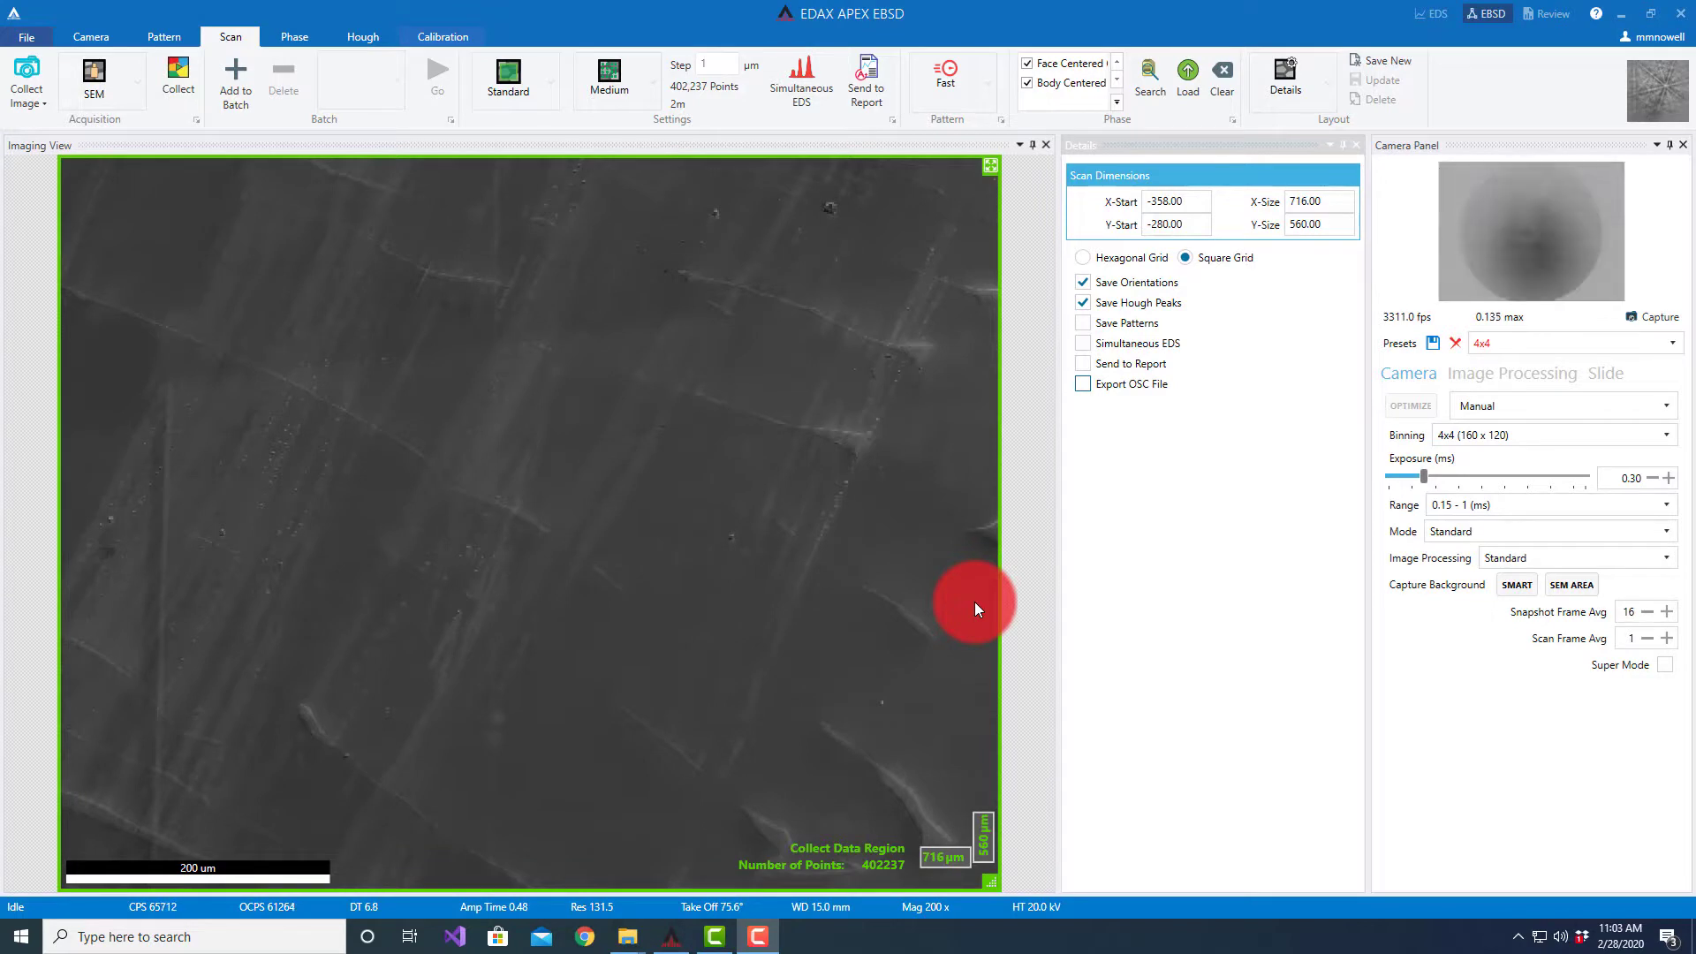
Capture a fresh SEM image and set Coarse scan resolution (9 µm step, 31,044 points).
click(26, 74)
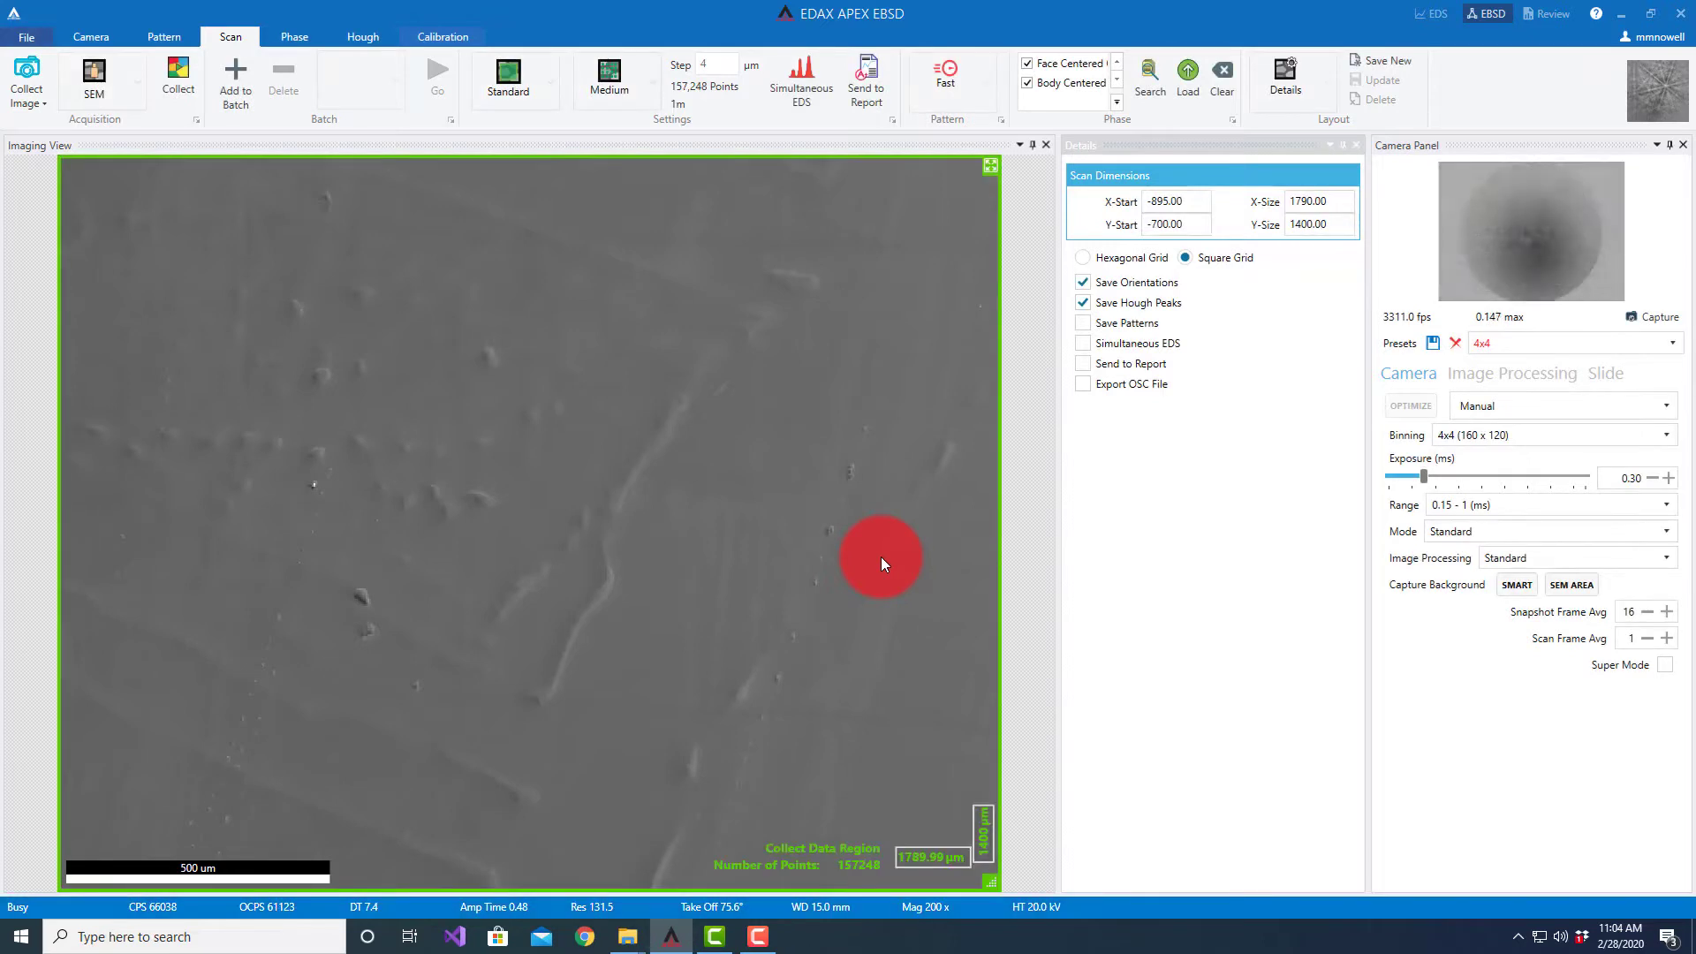
click(652, 82)
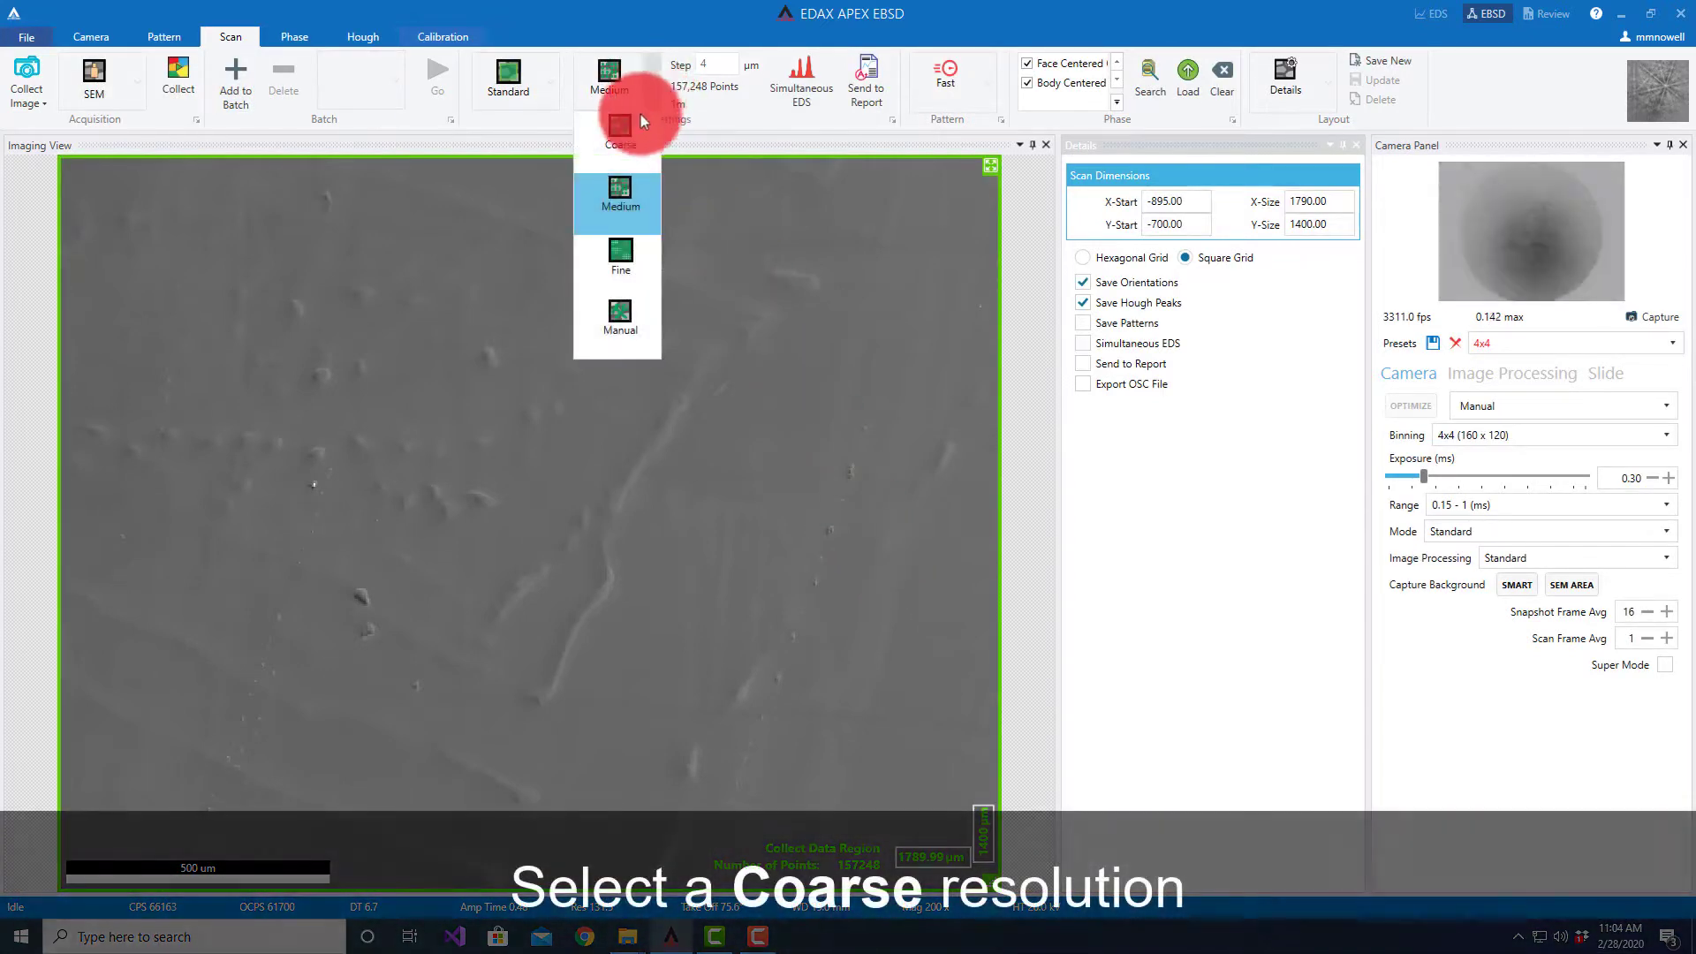
click(628, 146)
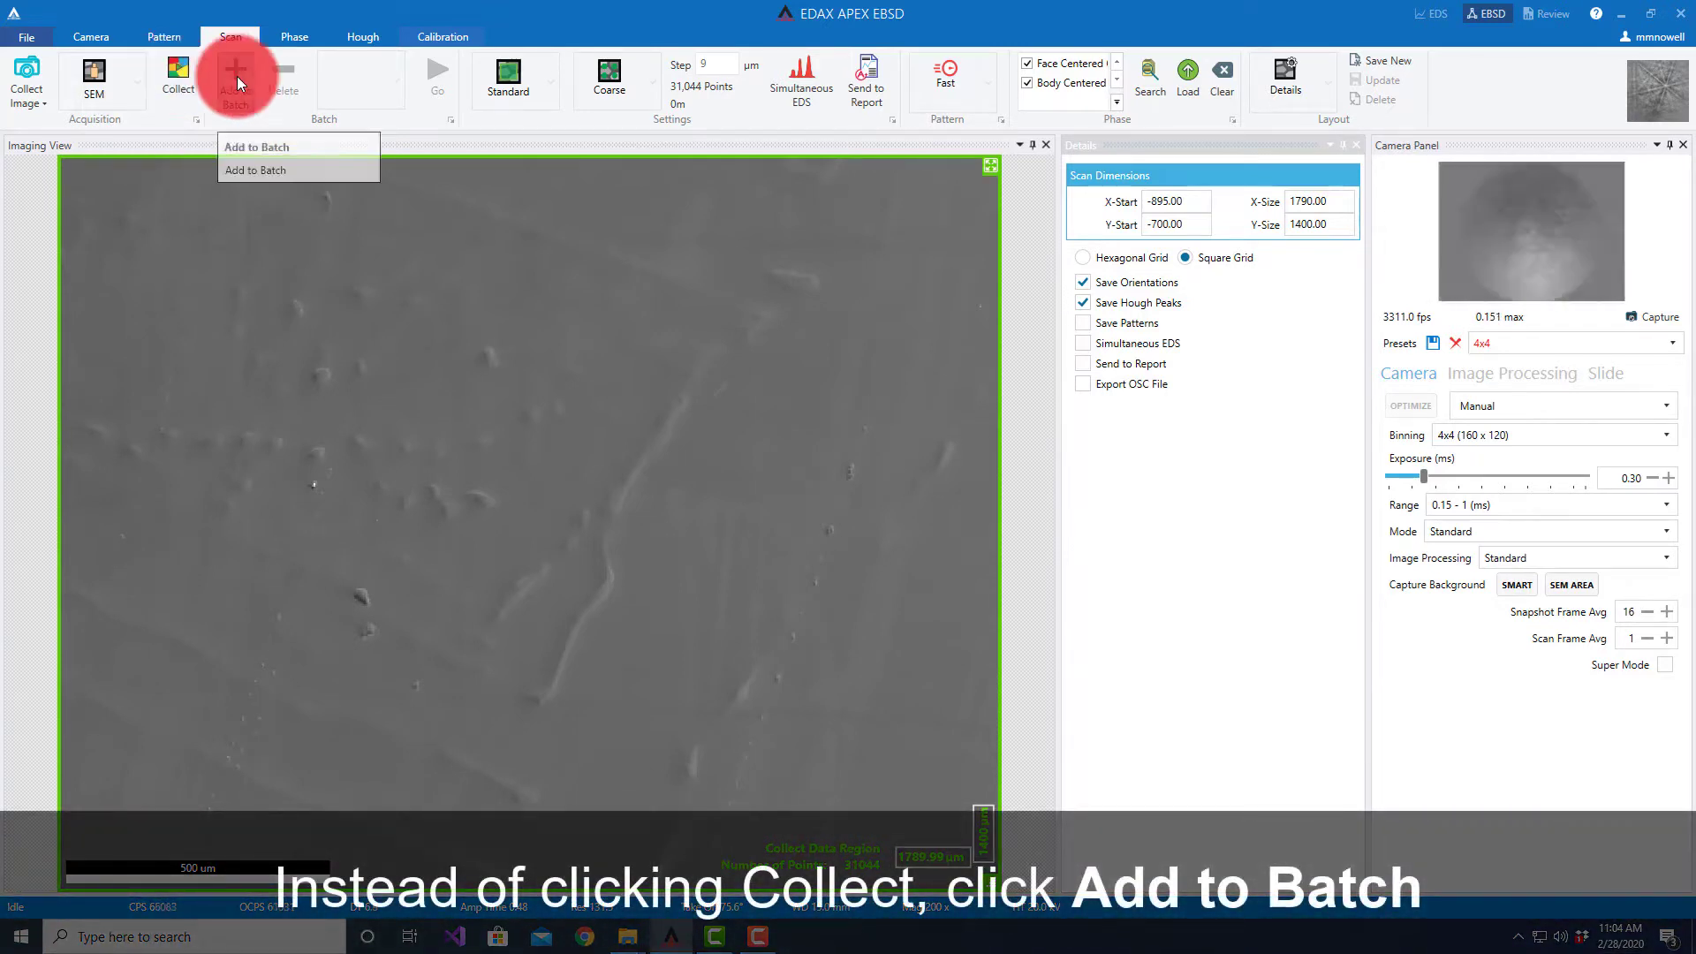
Queue the coarse 31,044-point scan as Scan61 and review it in the Batch List.
click(237, 76)
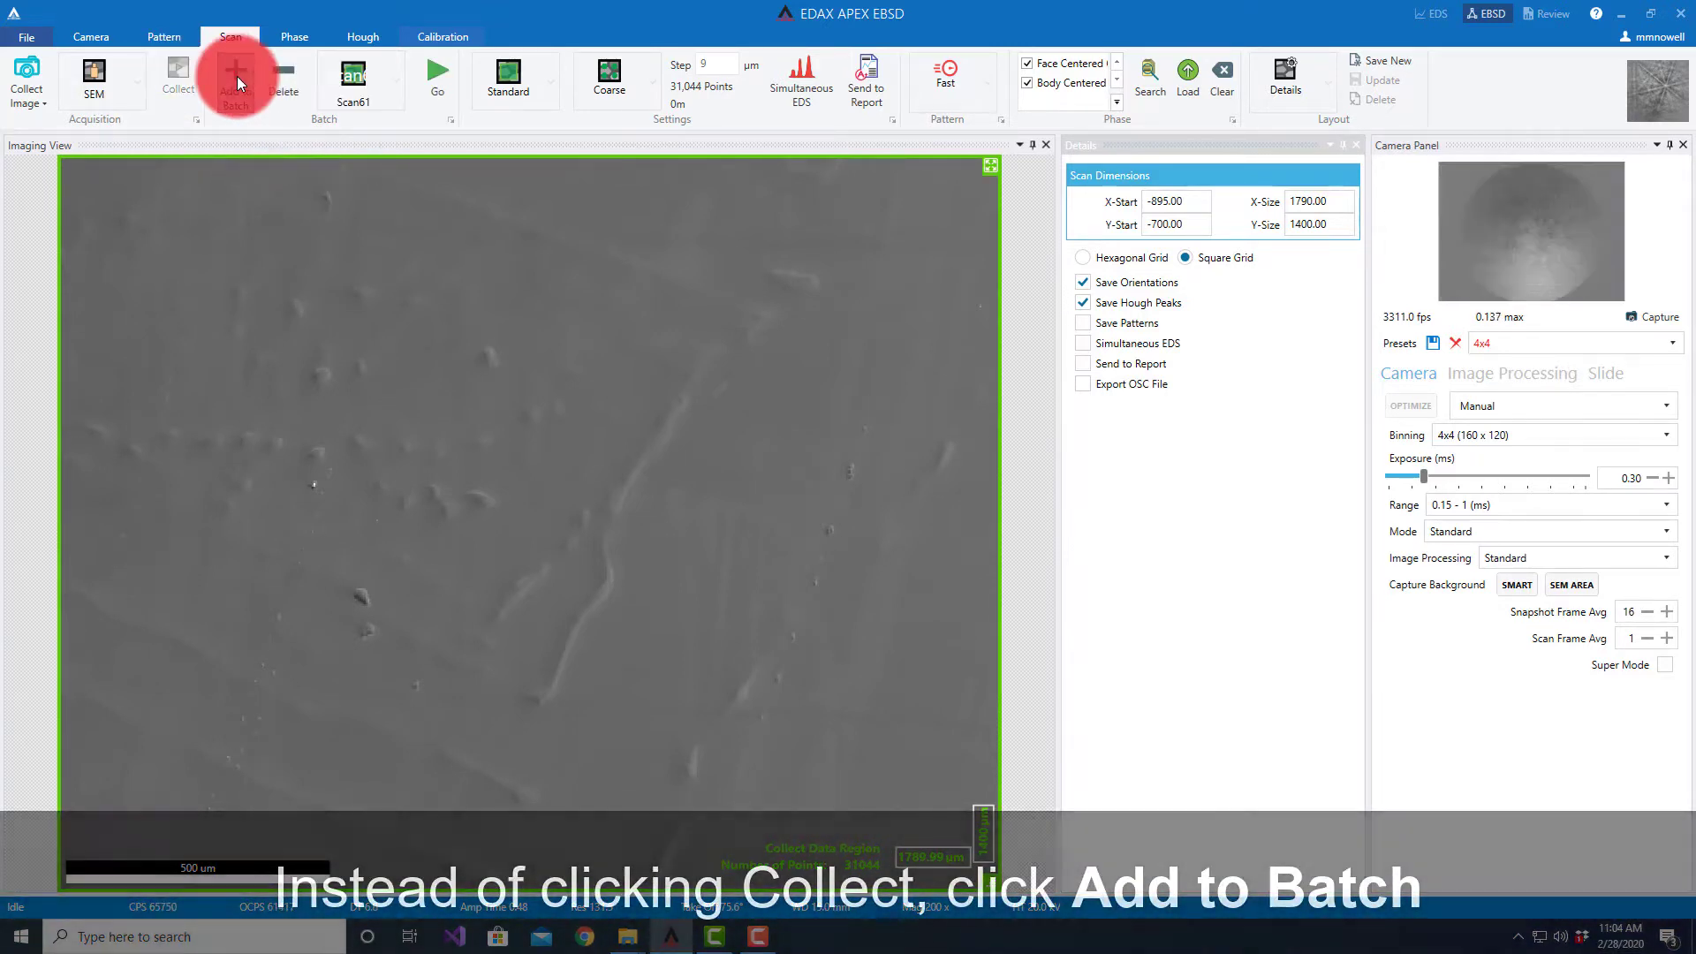
click(449, 121)
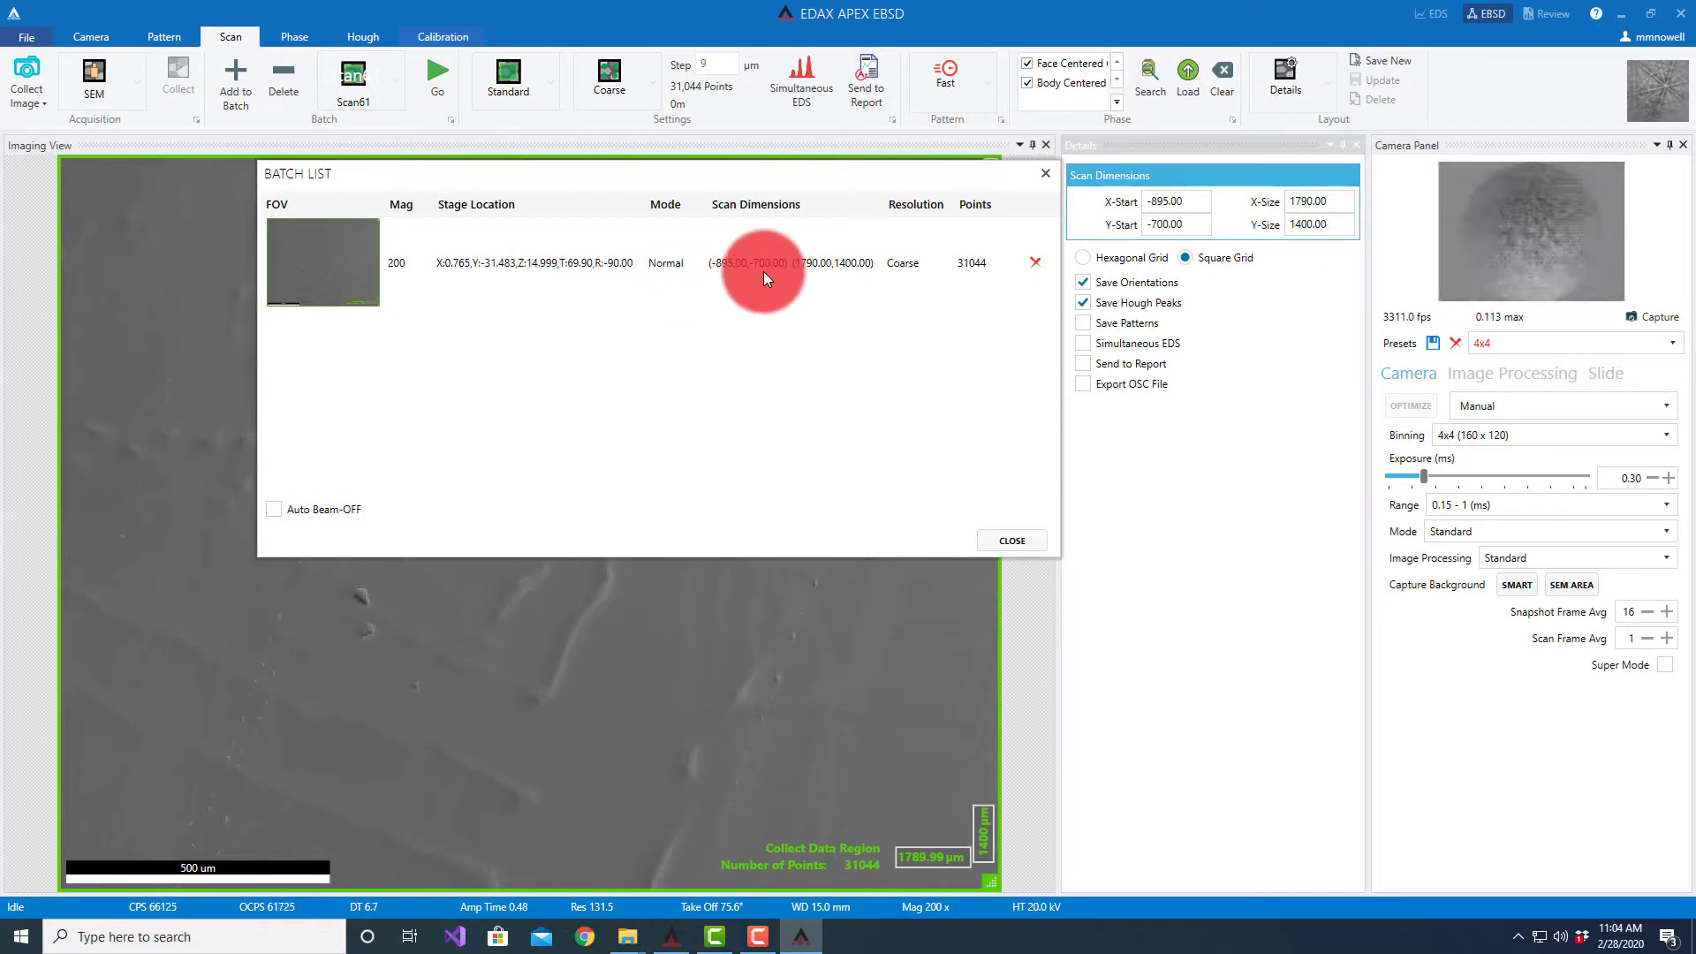
click(1030, 536)
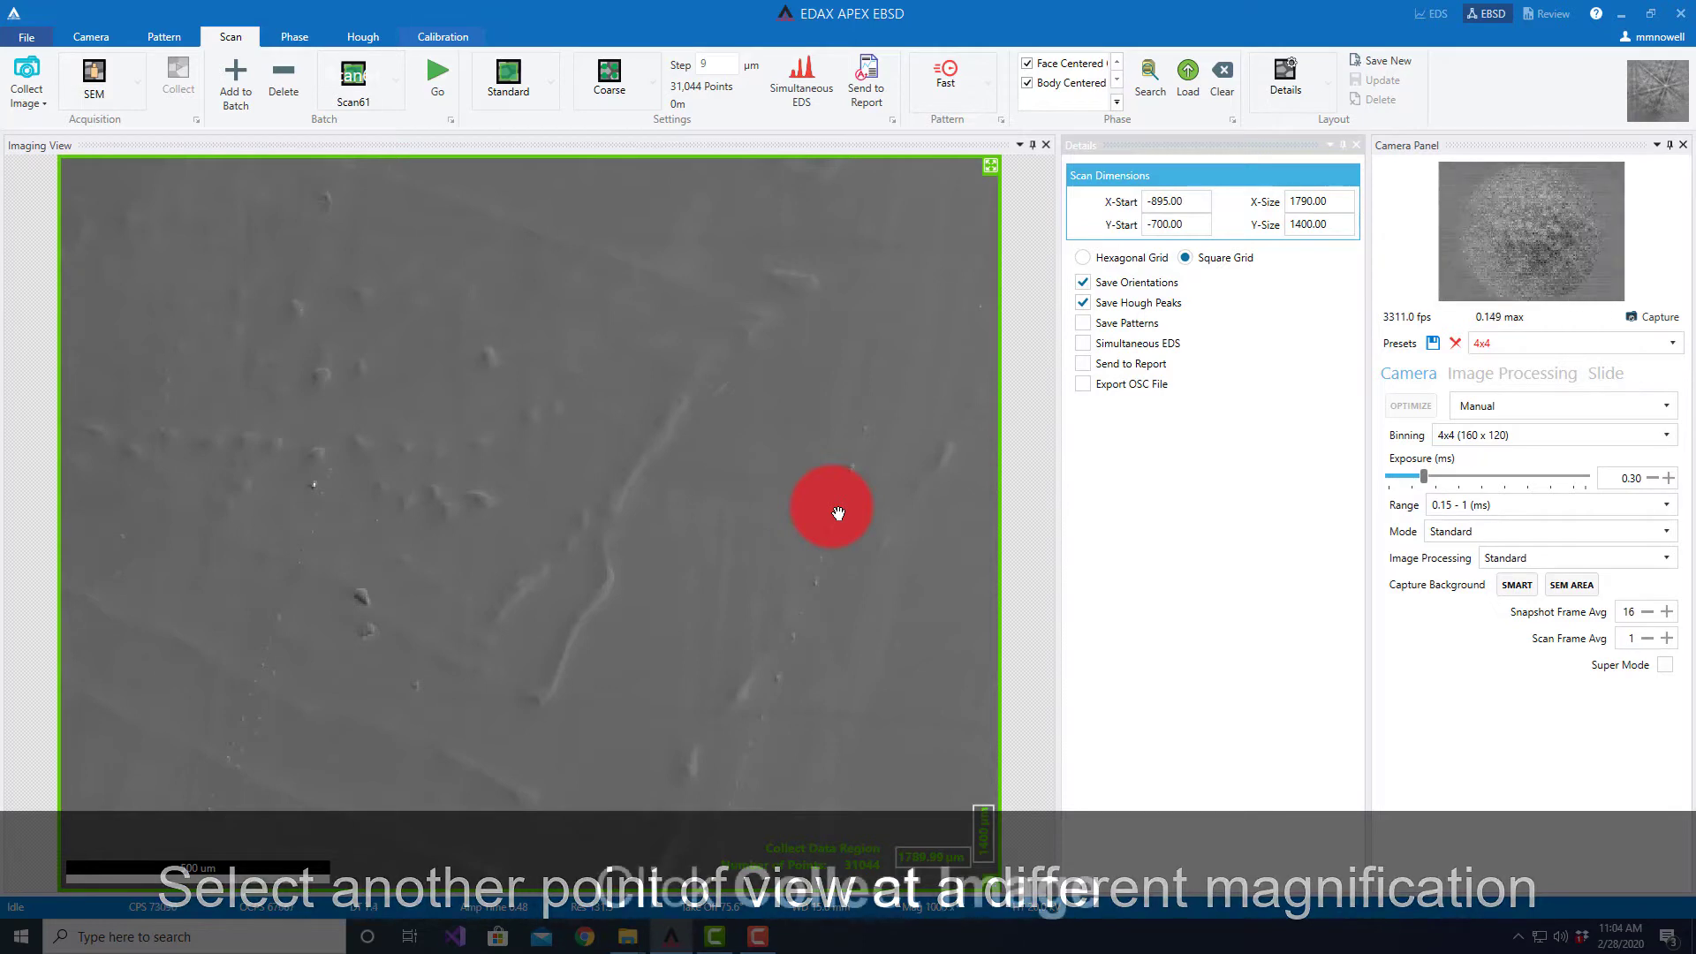
Image a new area at 1000× and keep Coarse resolution.
click(34, 70)
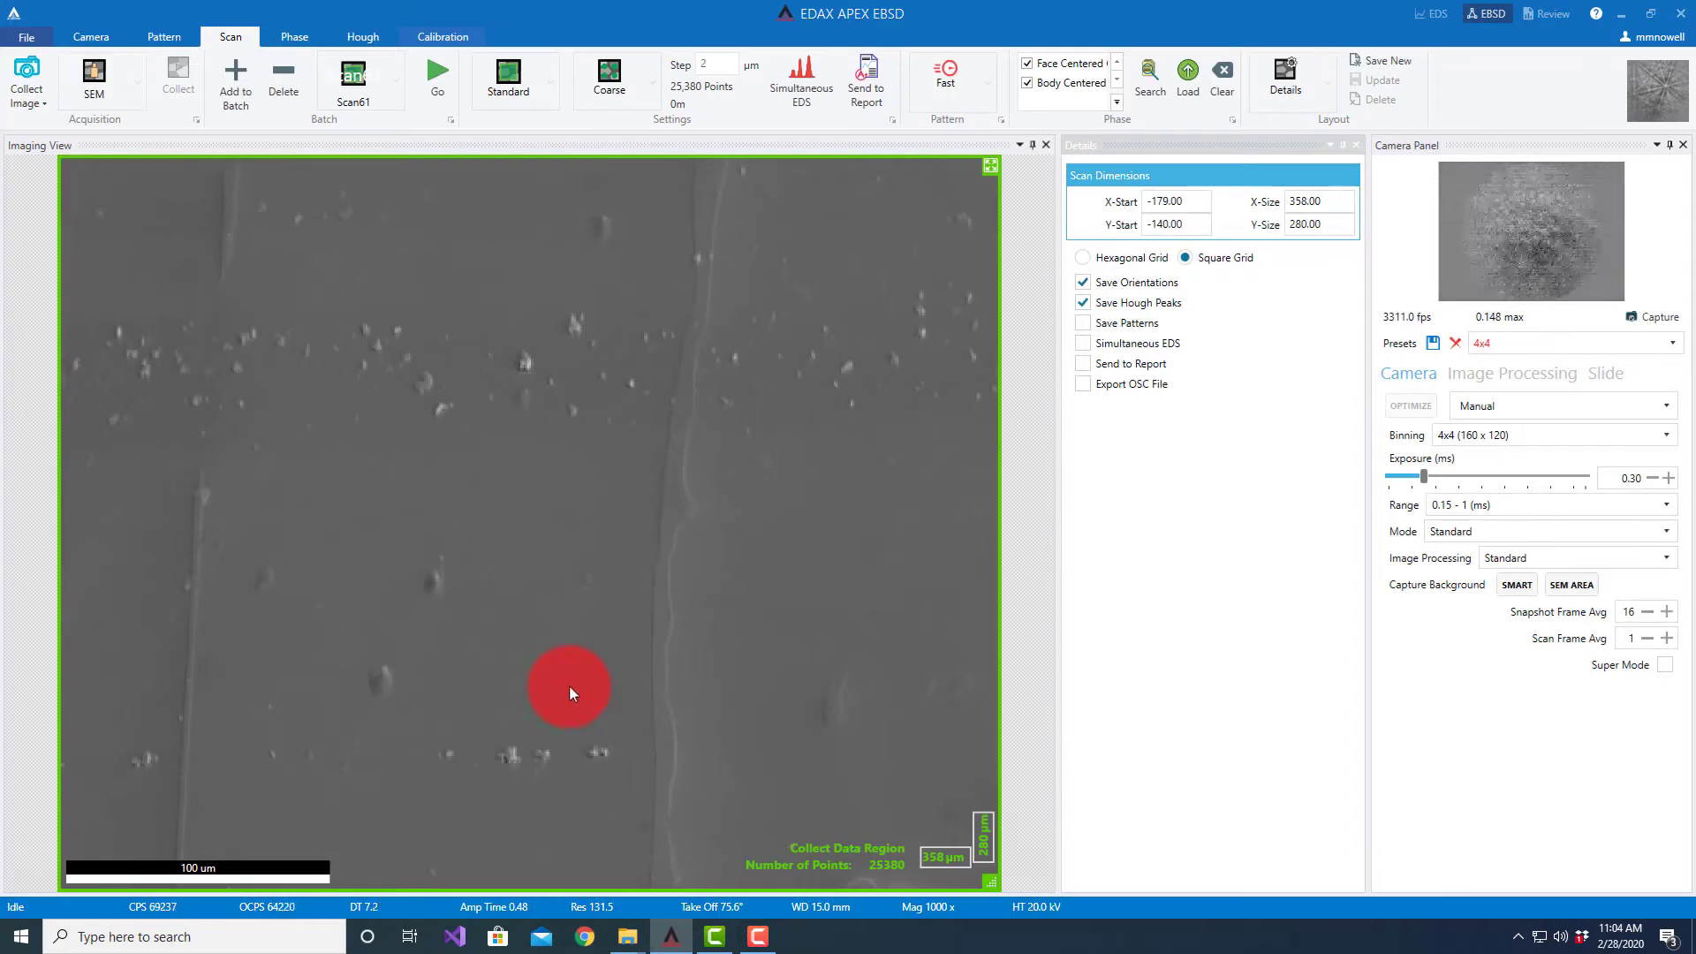
click(654, 88)
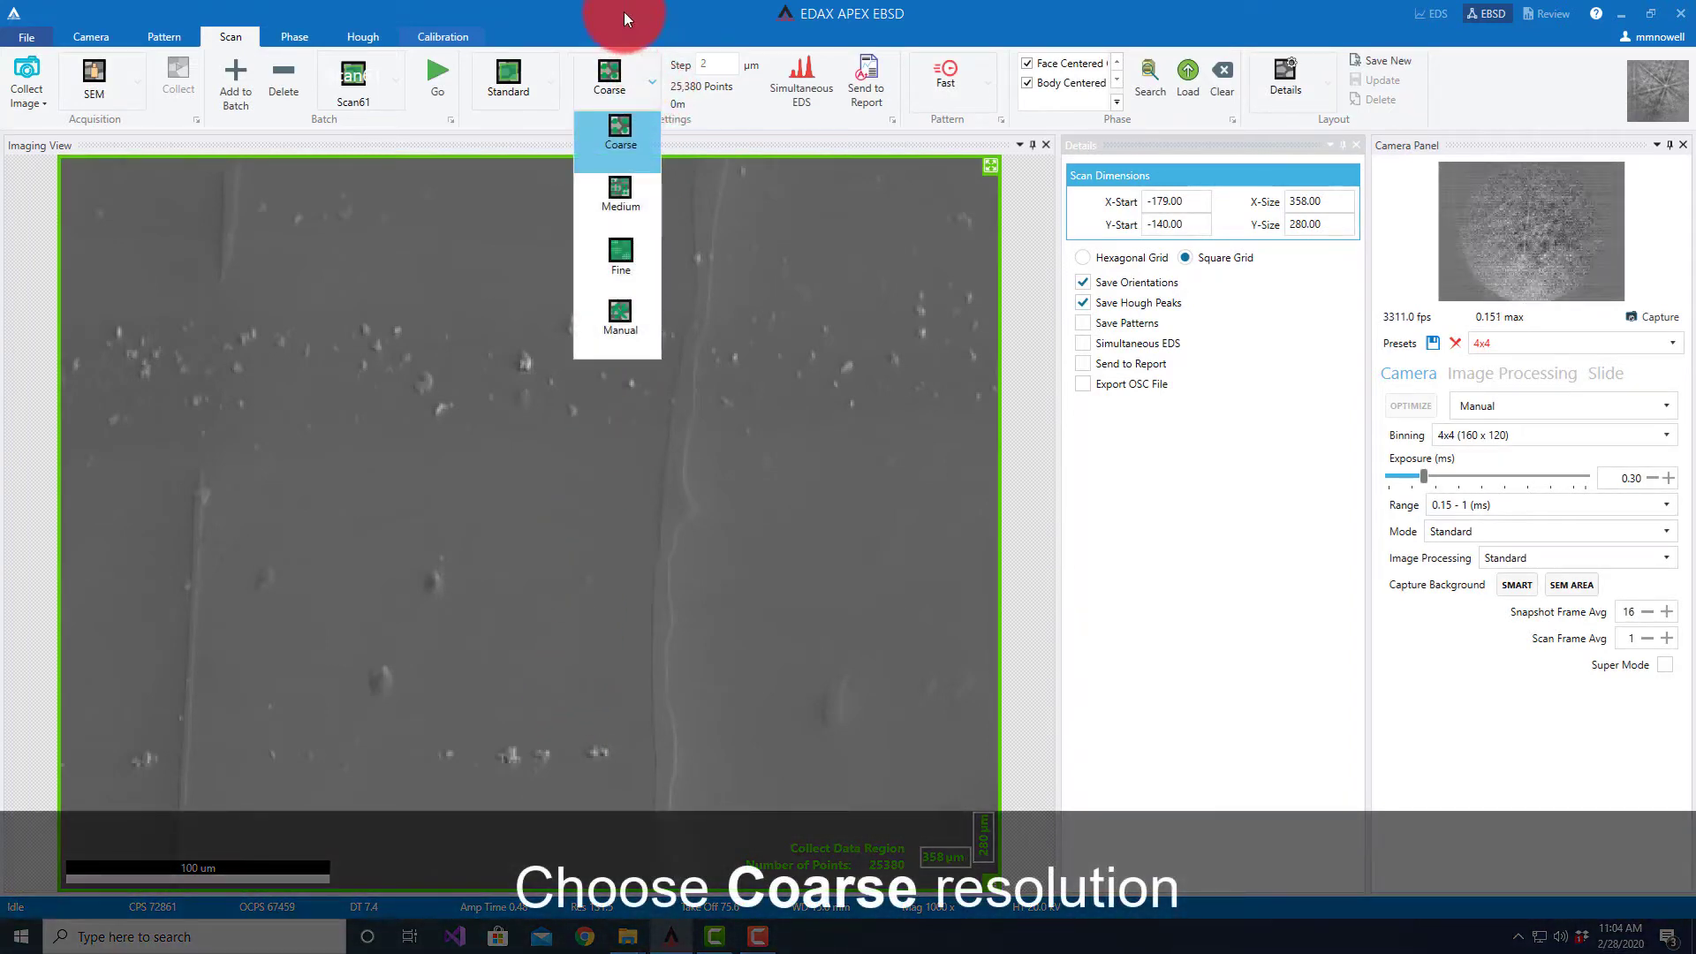
click(614, 92)
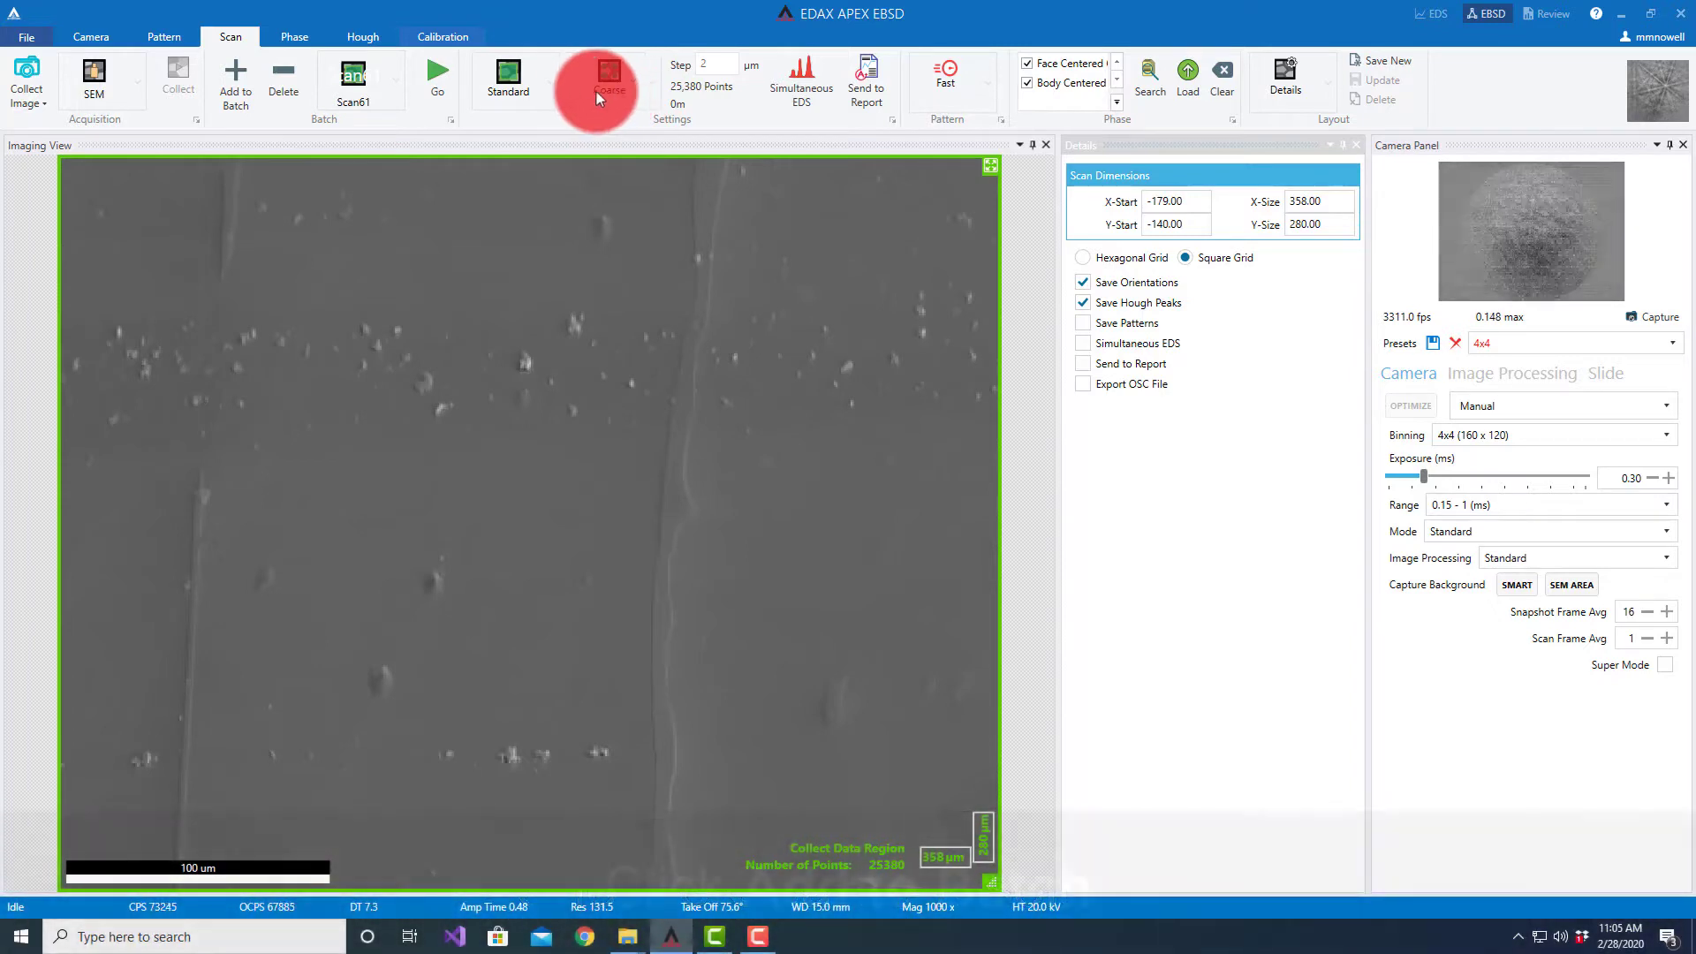
Queue Scan62 (358 × 280 µm, 2 µm step, 25,380 points) and verify it in the Batch List.
click(233, 69)
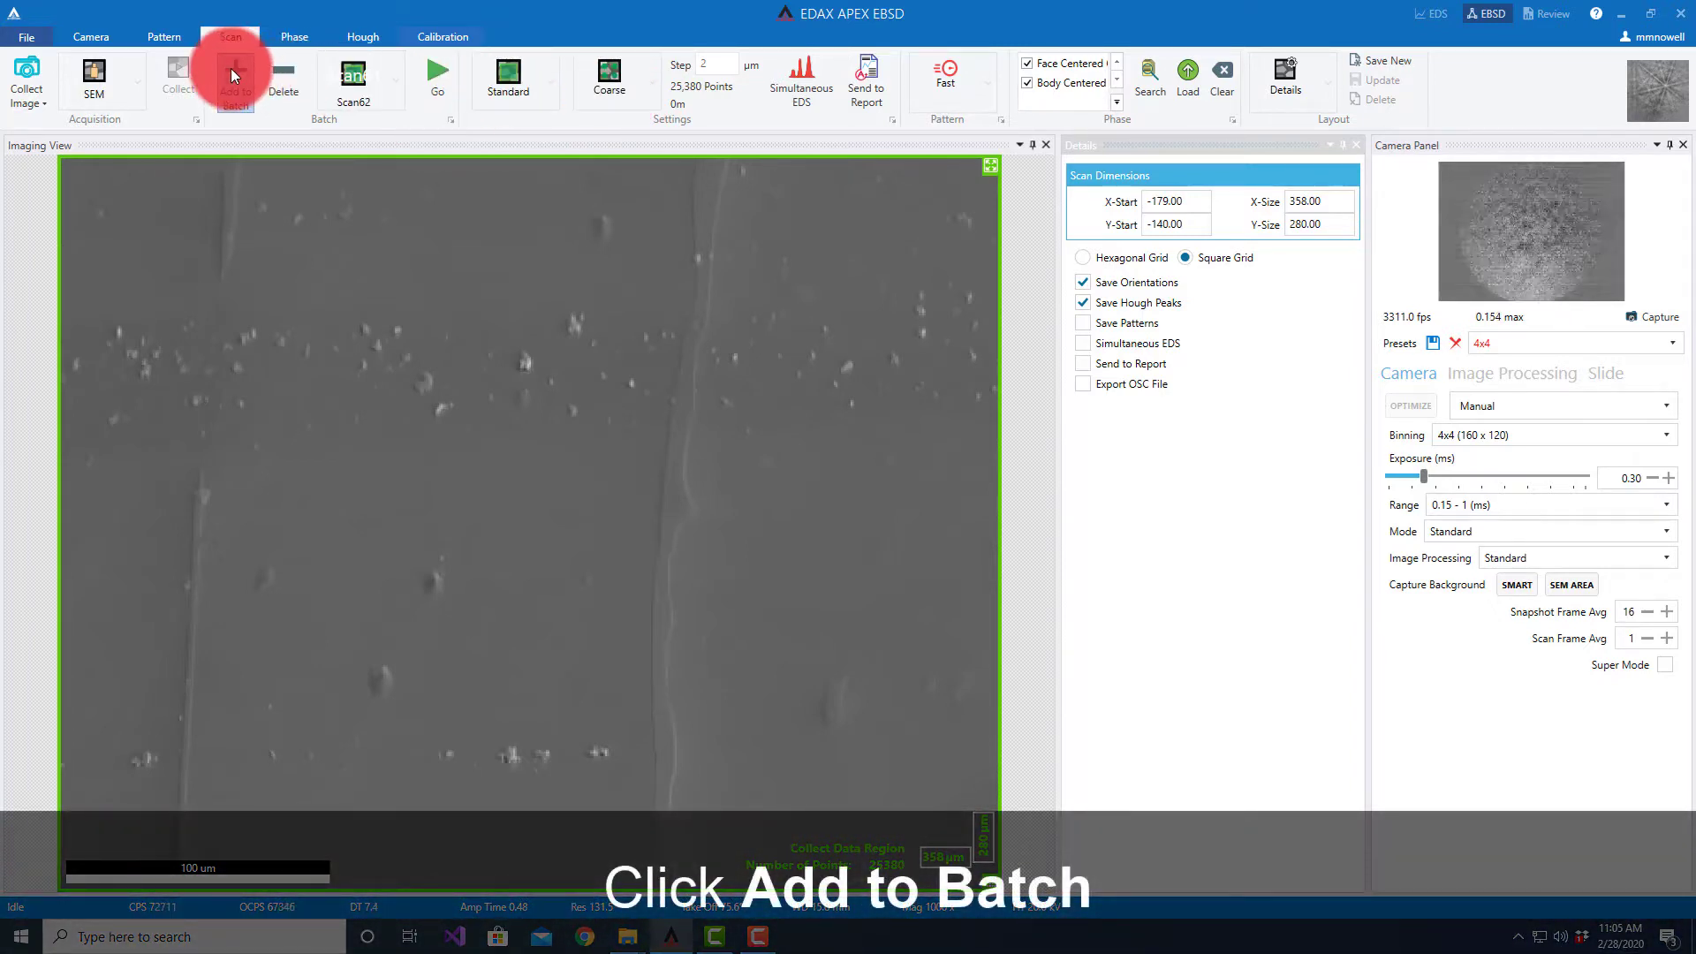
click(451, 122)
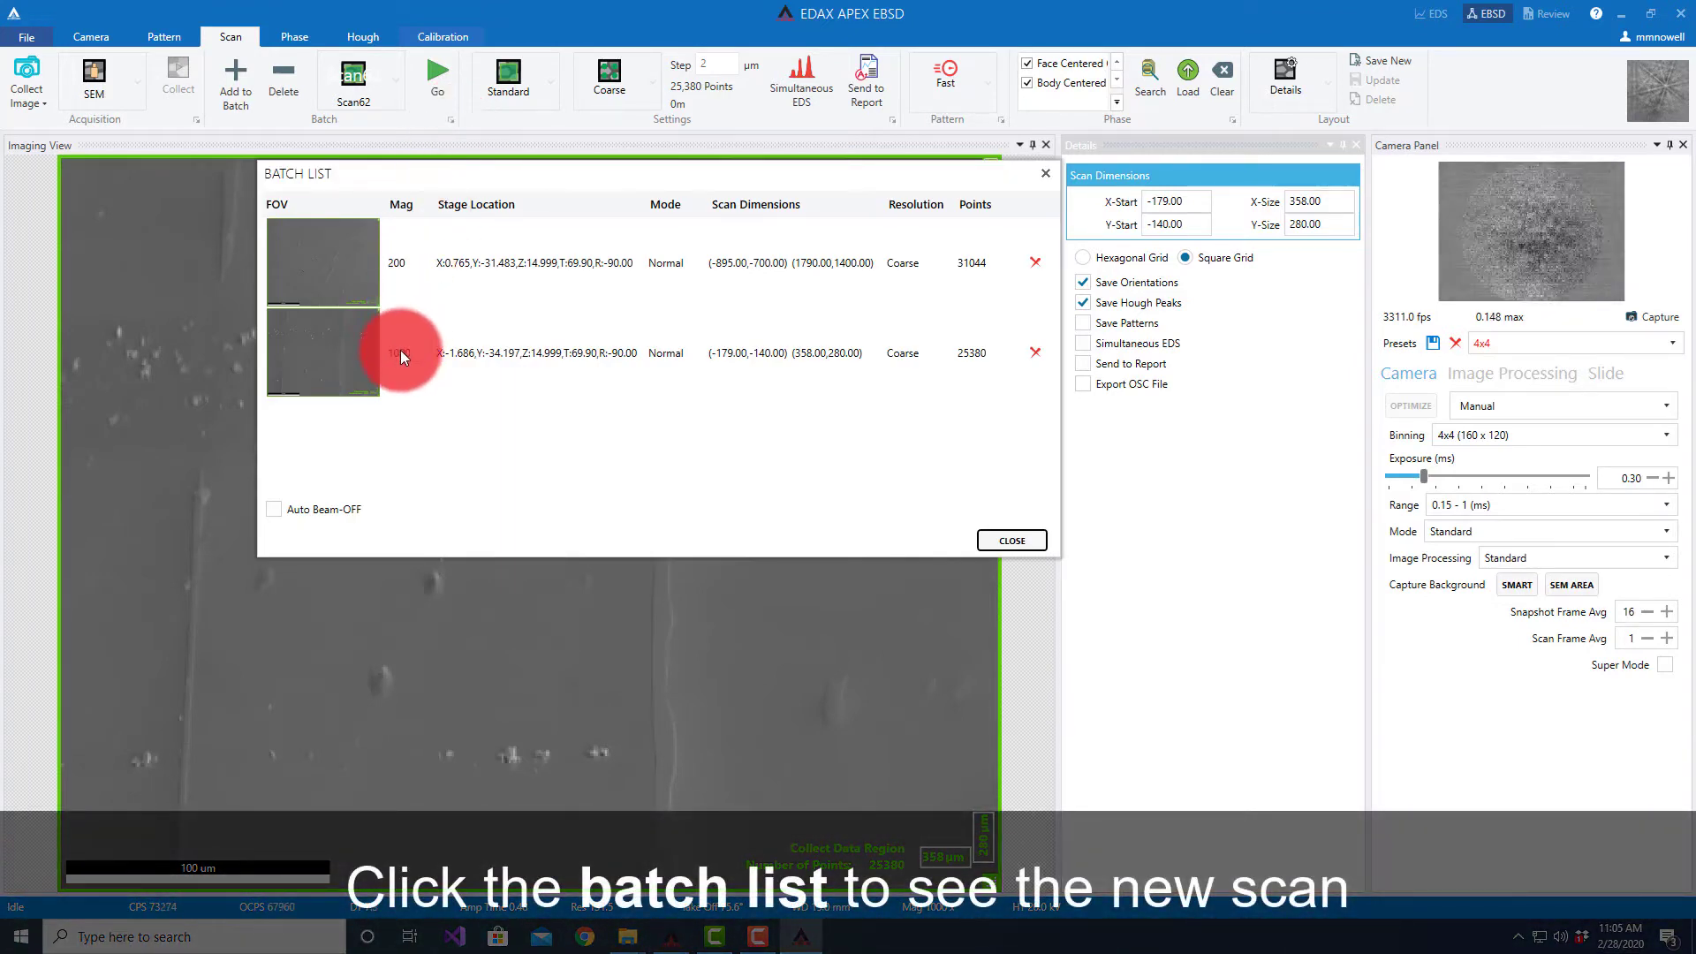
click(1022, 546)
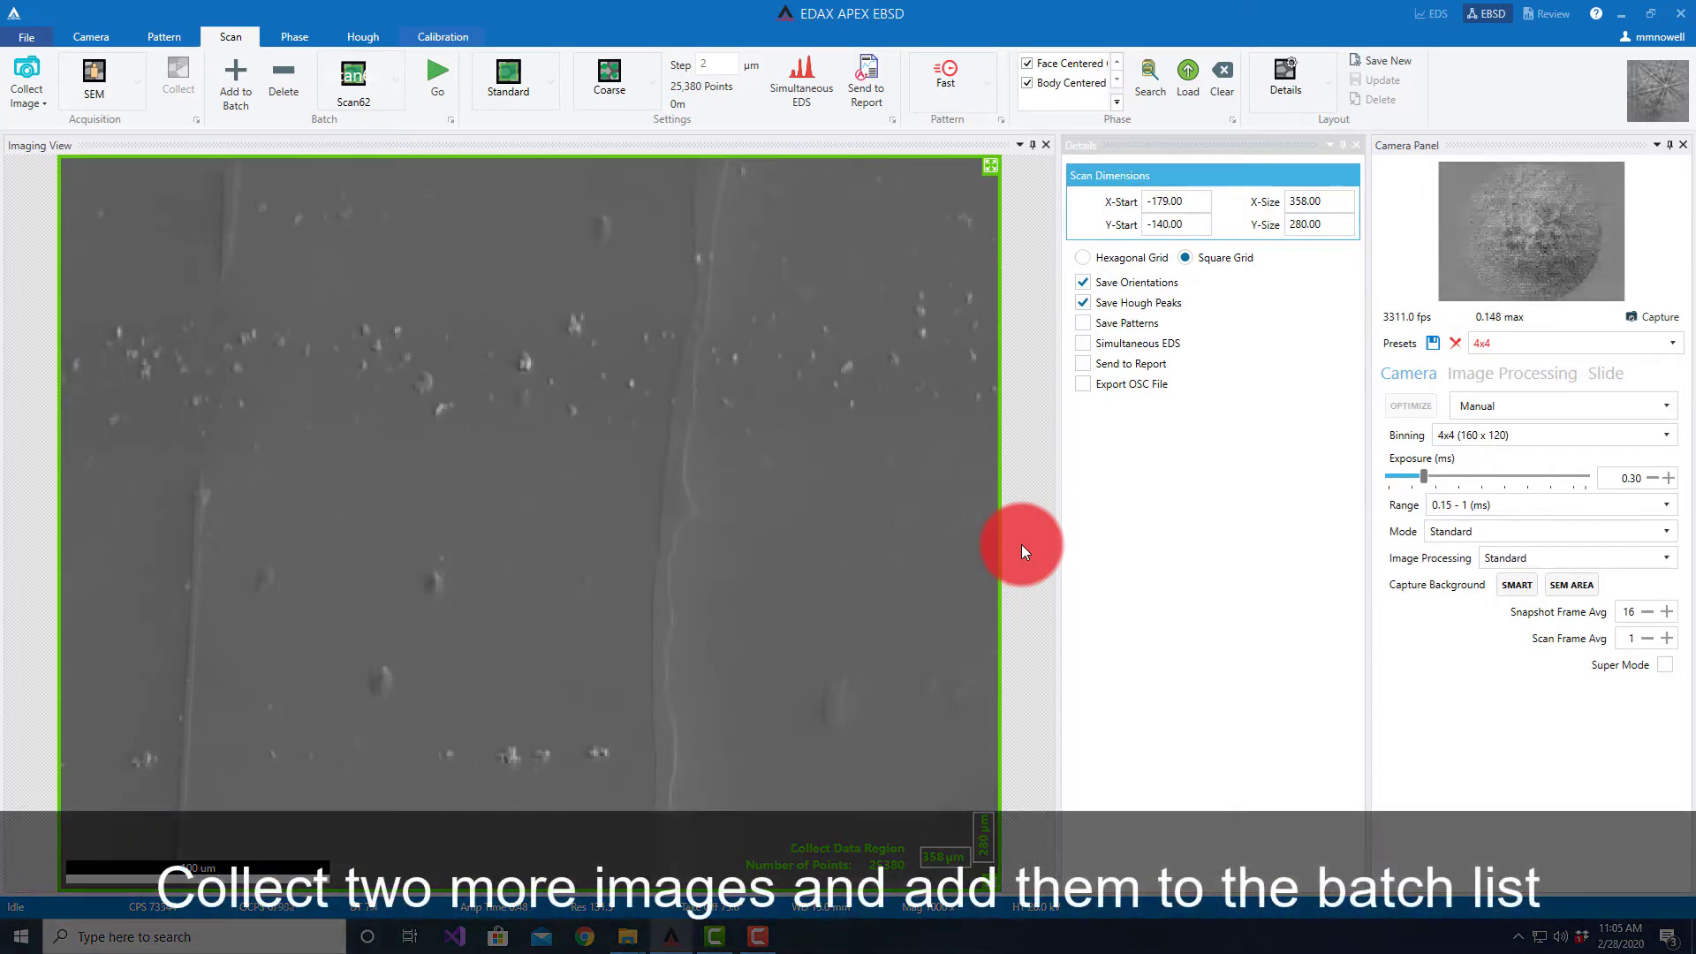
Image and queue another 1000× area, then image a 500× 716 × 560 µm region.
click(26, 75)
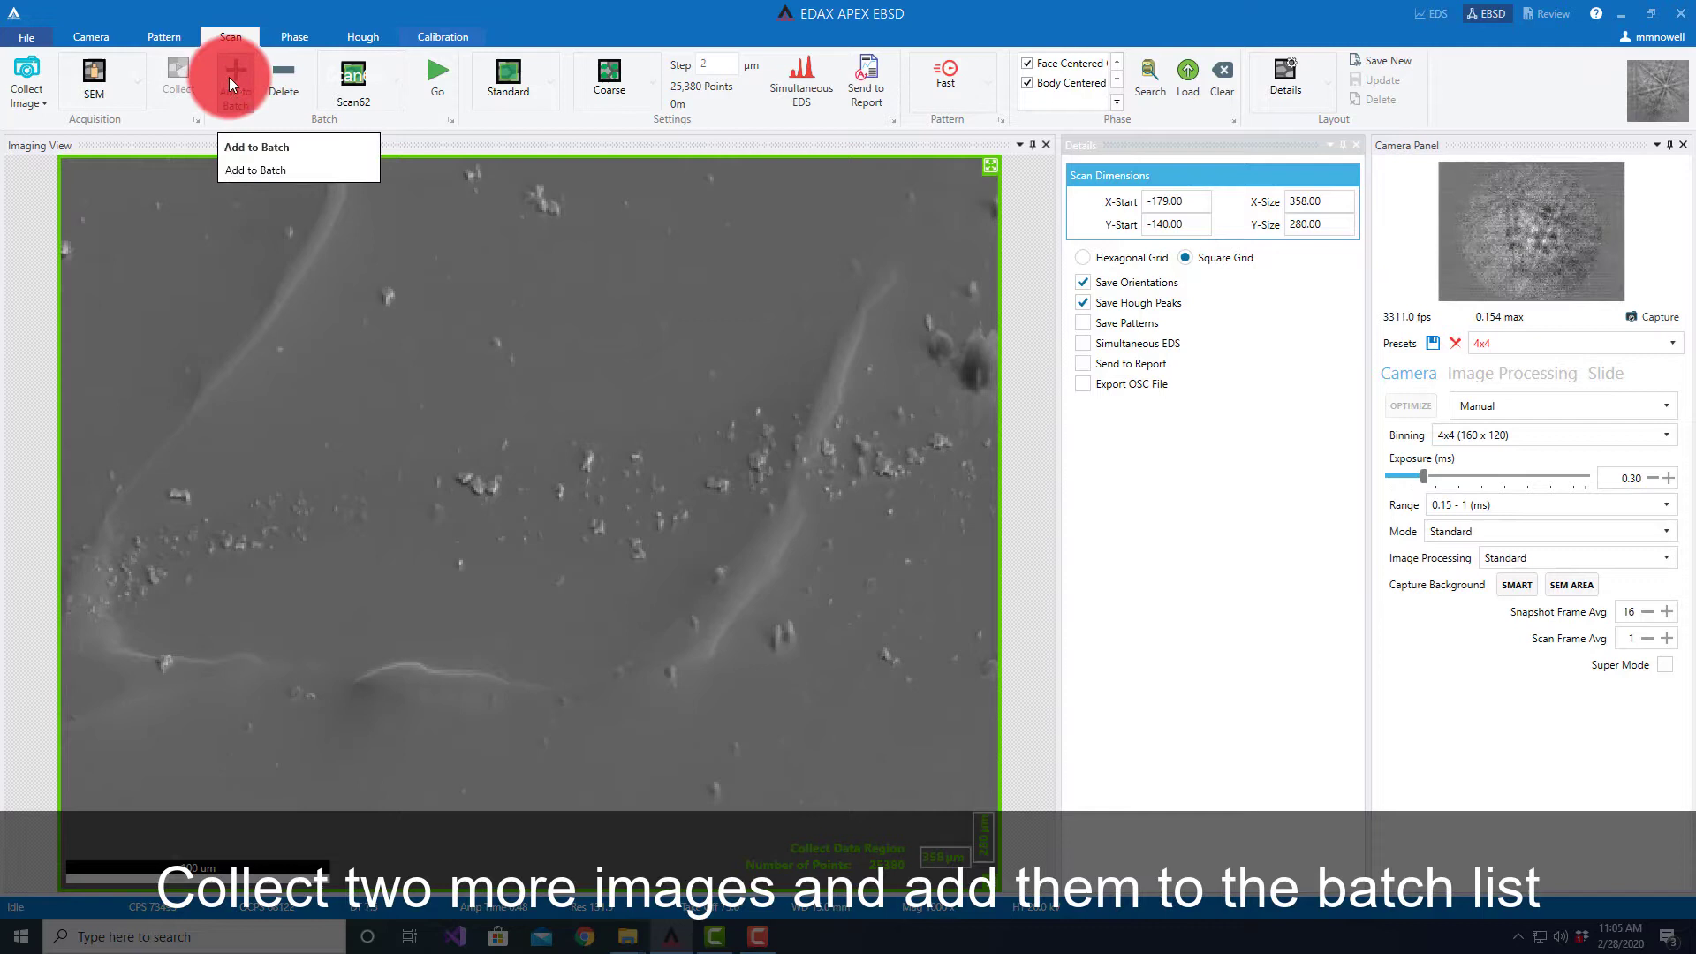
click(231, 79)
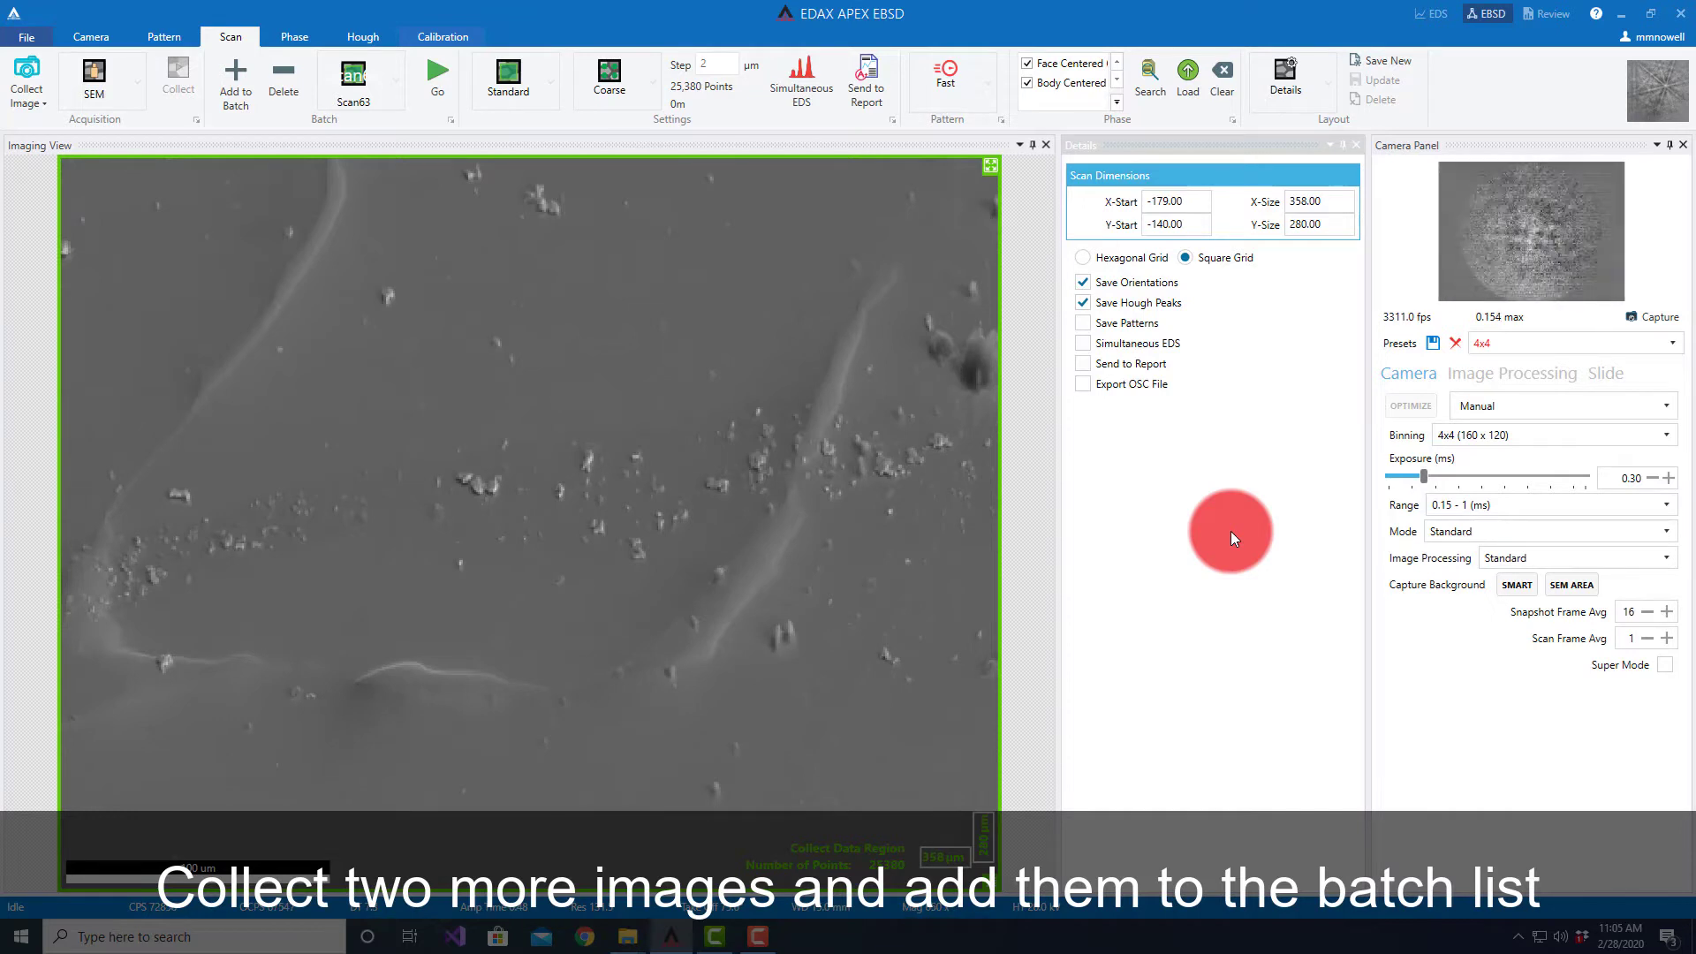
click(34, 73)
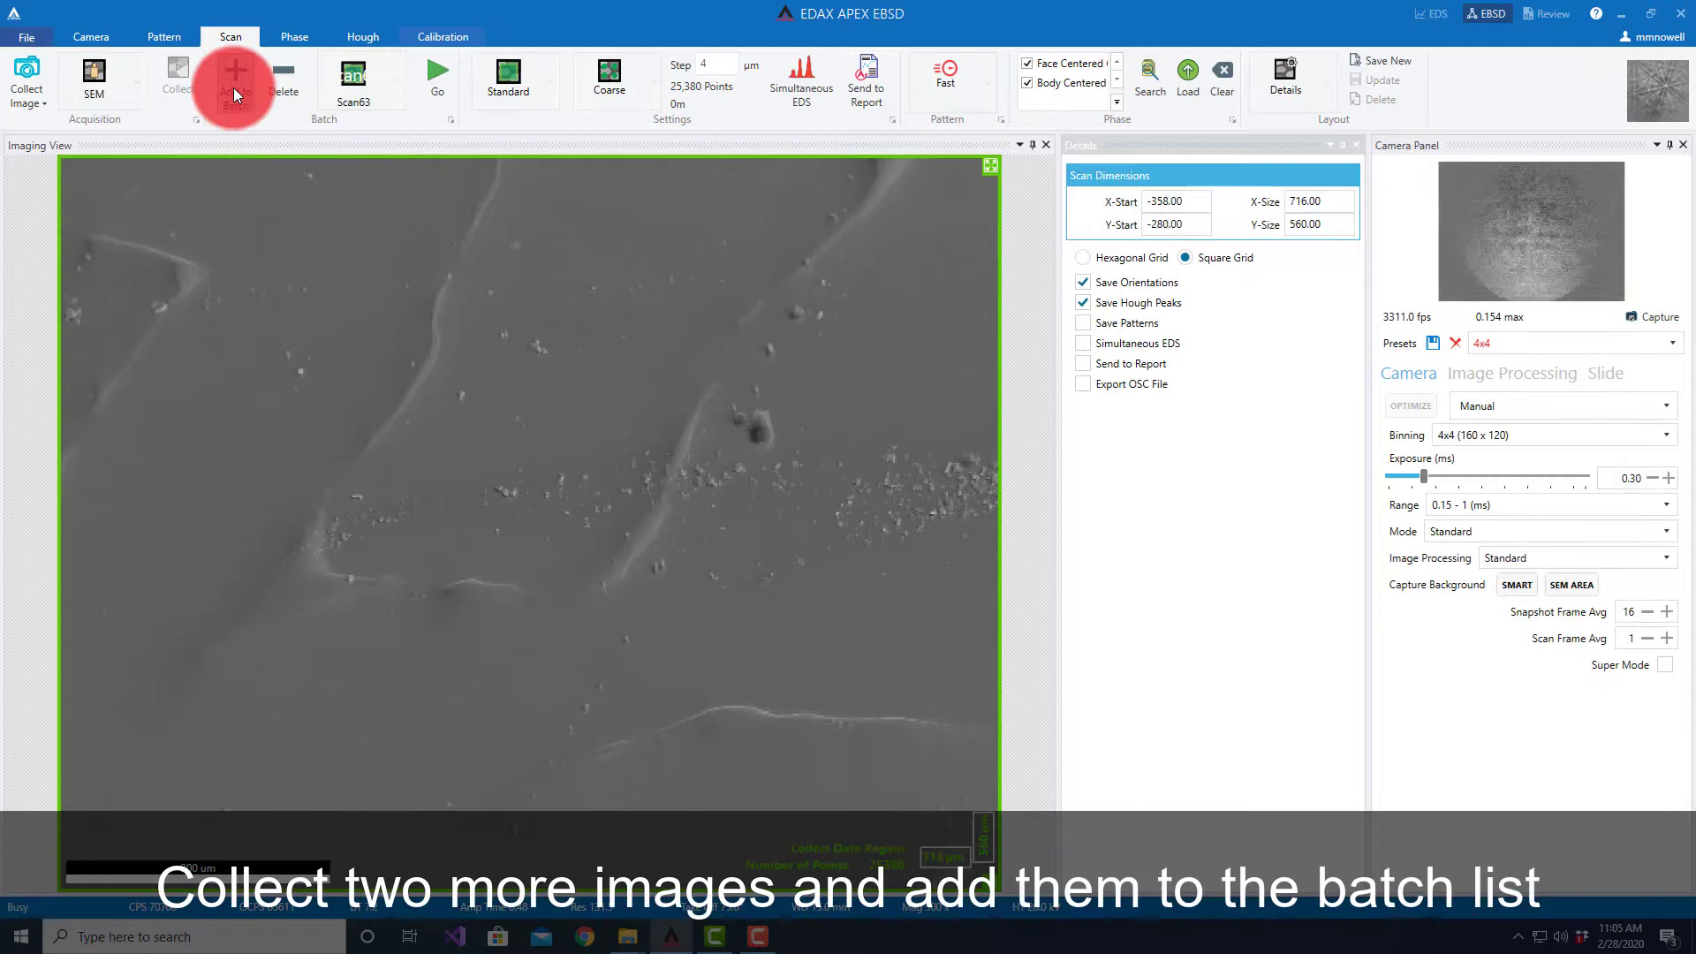
Review the four queued scans in the Batch List.
click(451, 119)
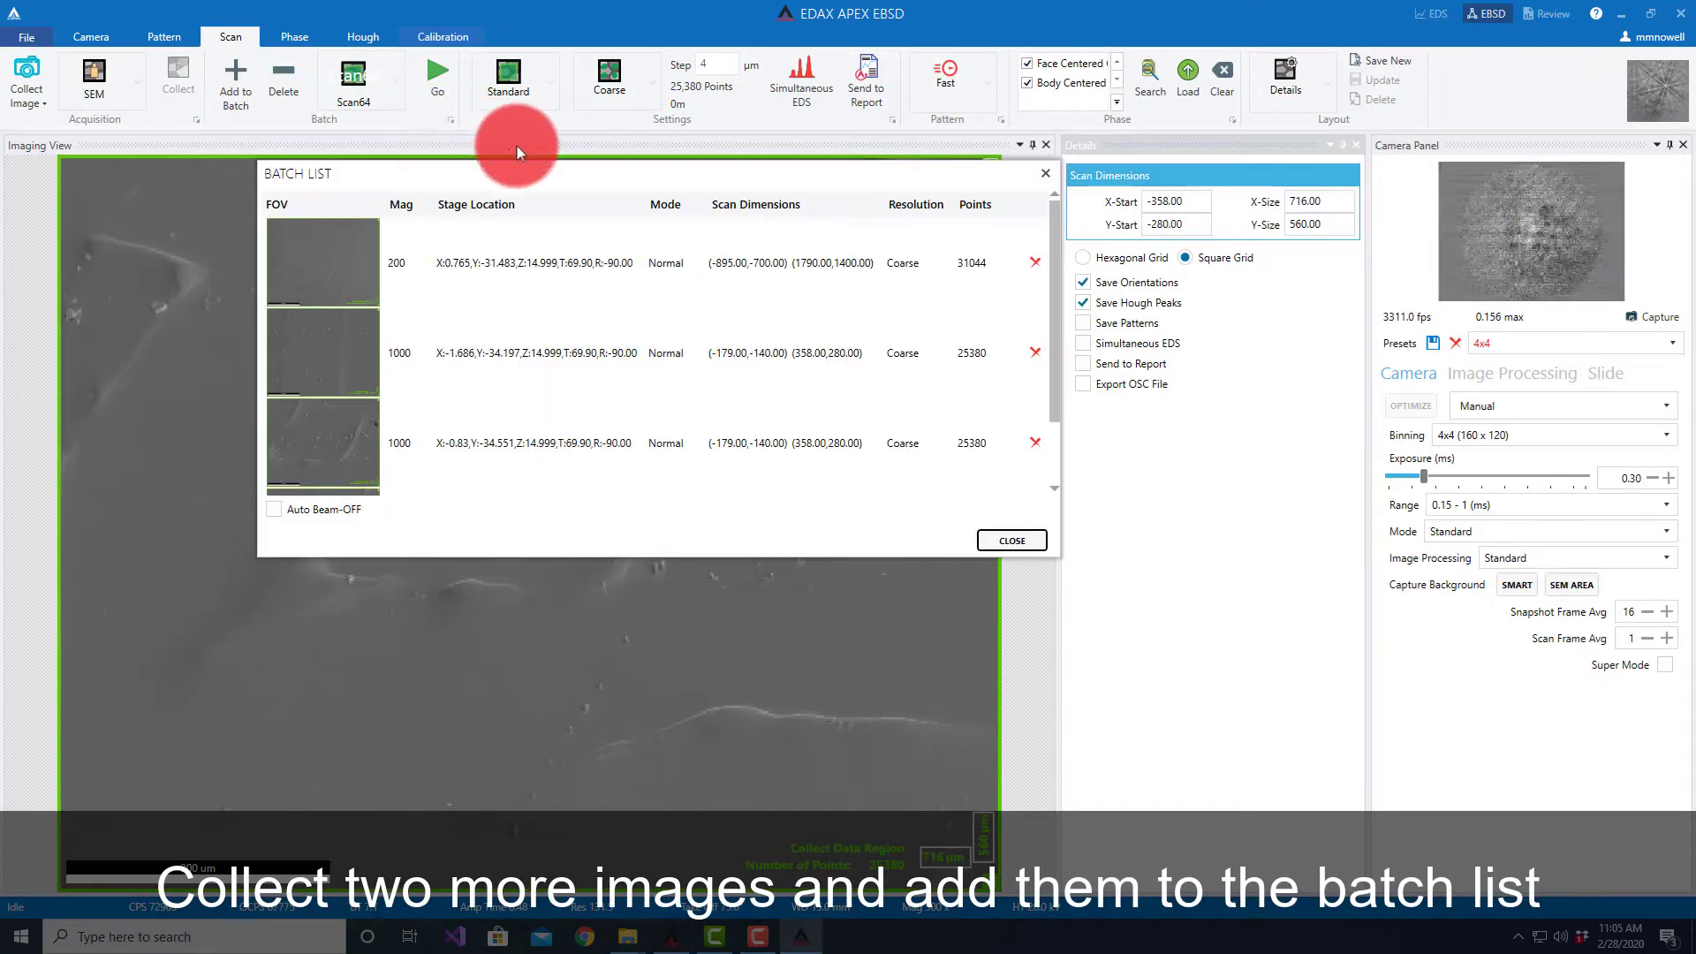
mouse_move(1055, 343)
mouse_down()
mouse_move(1057, 449)
mouse_move(1050, 320)
mouse_up()
click(1031, 534)
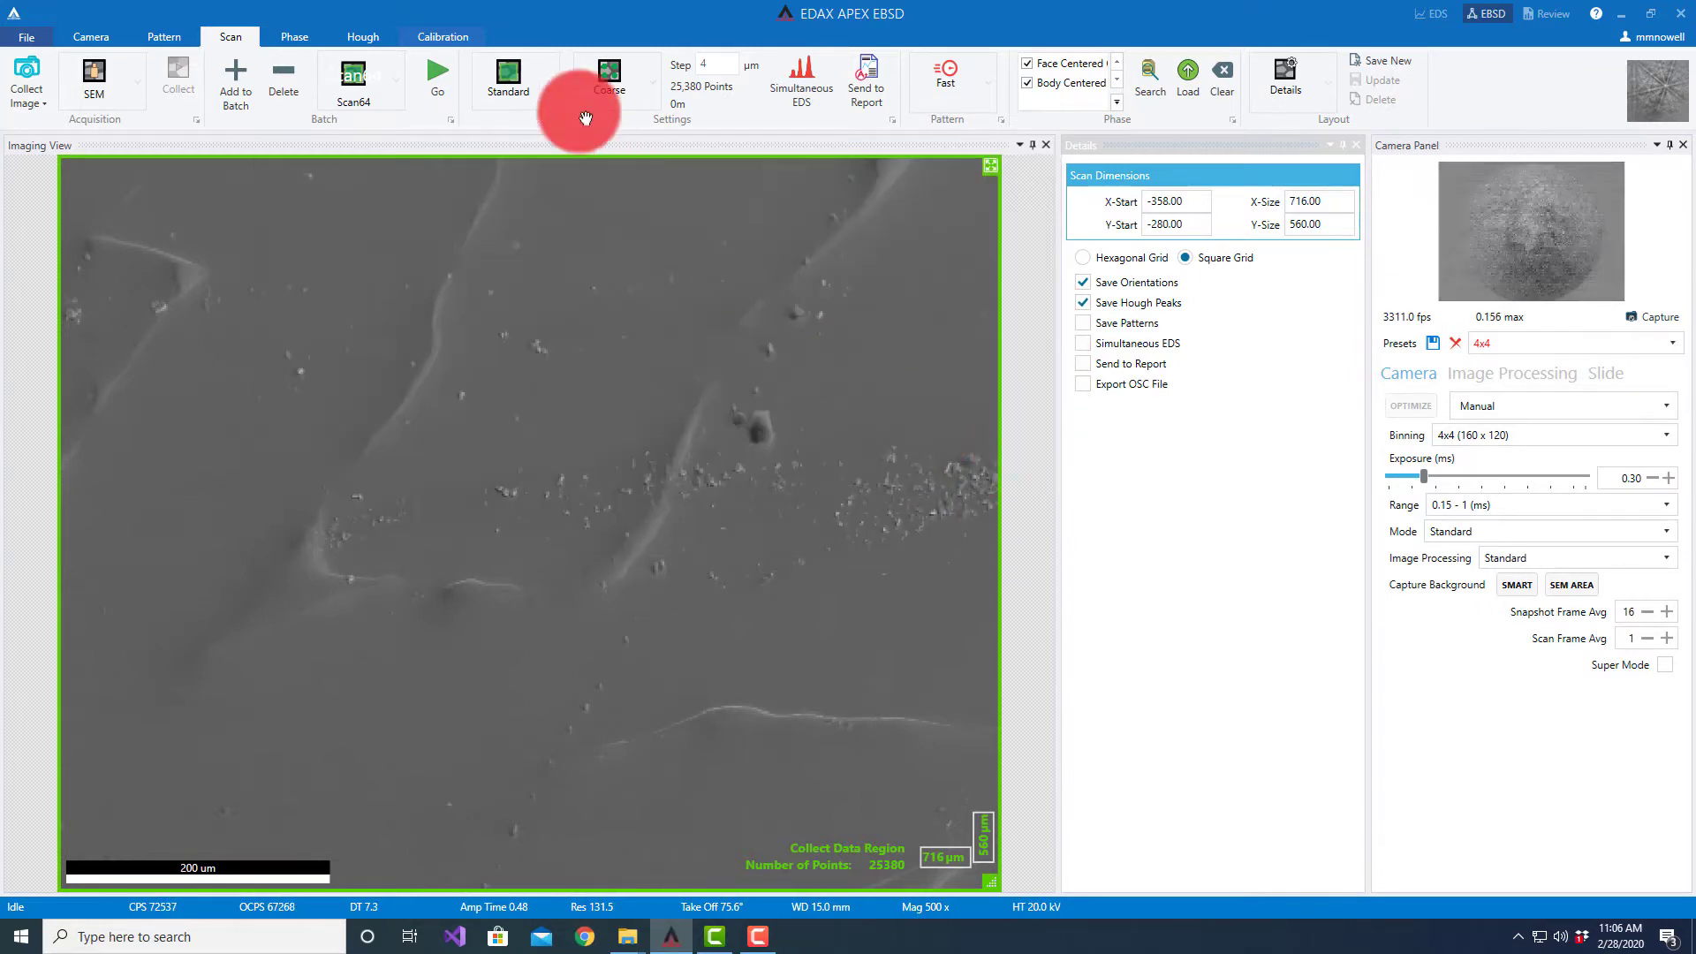
Outline a 37,355-point Freeform scan region and add it to the batch.
click(553, 87)
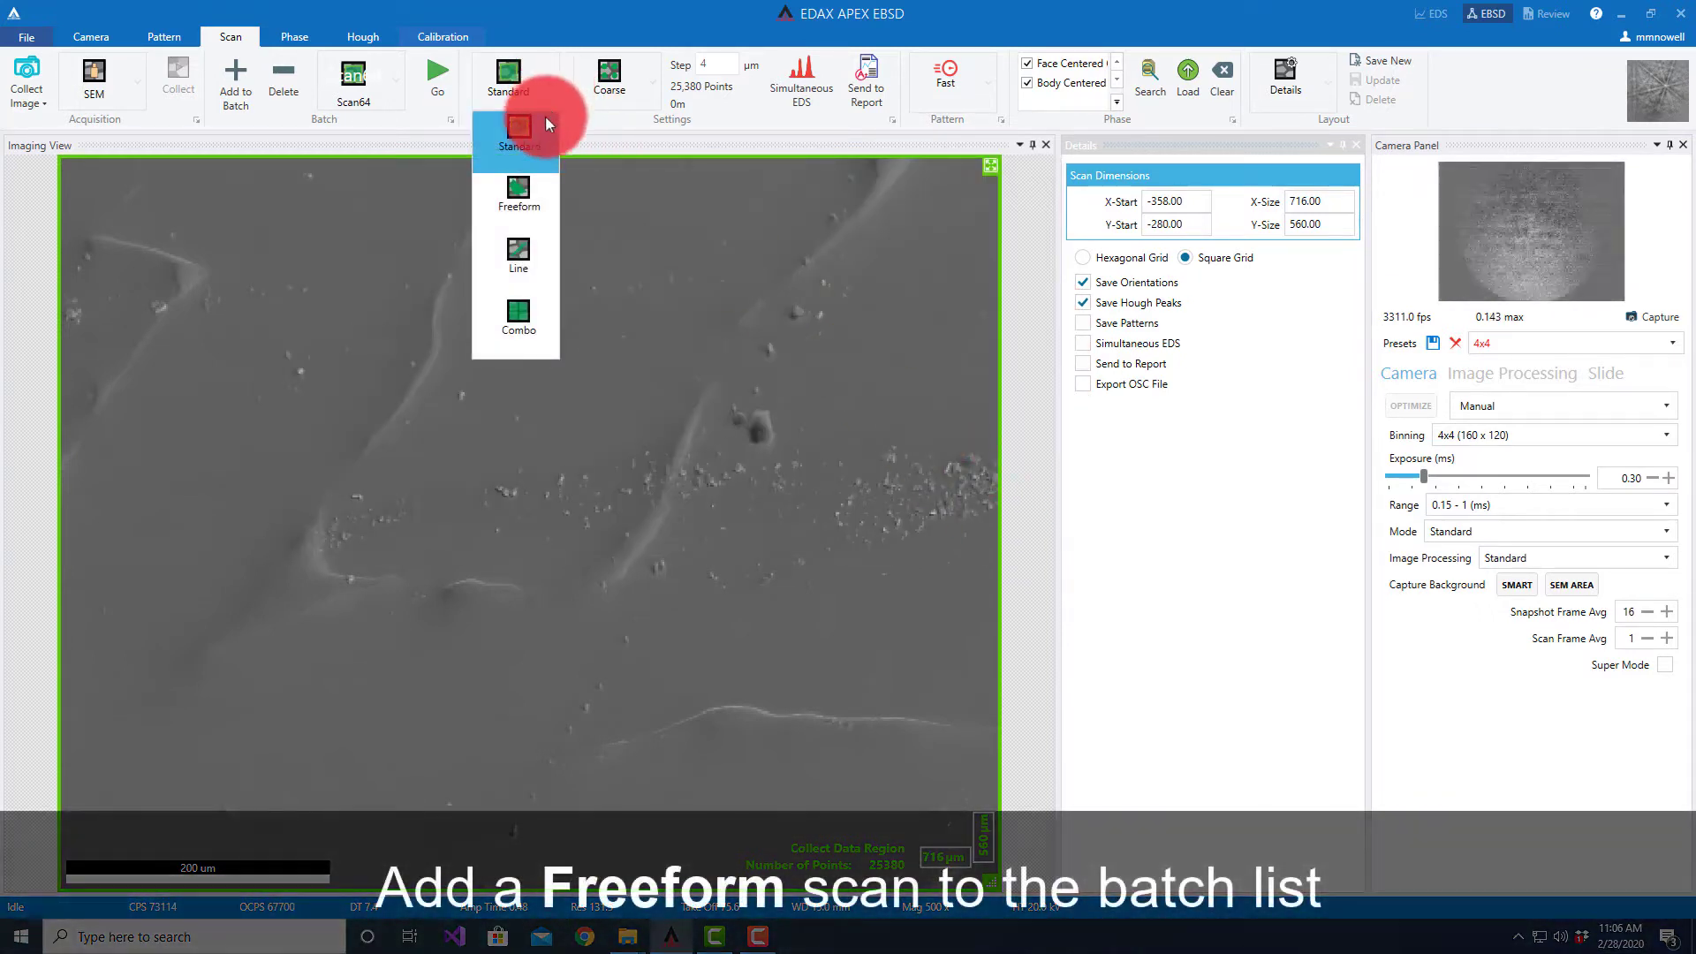
click(530, 192)
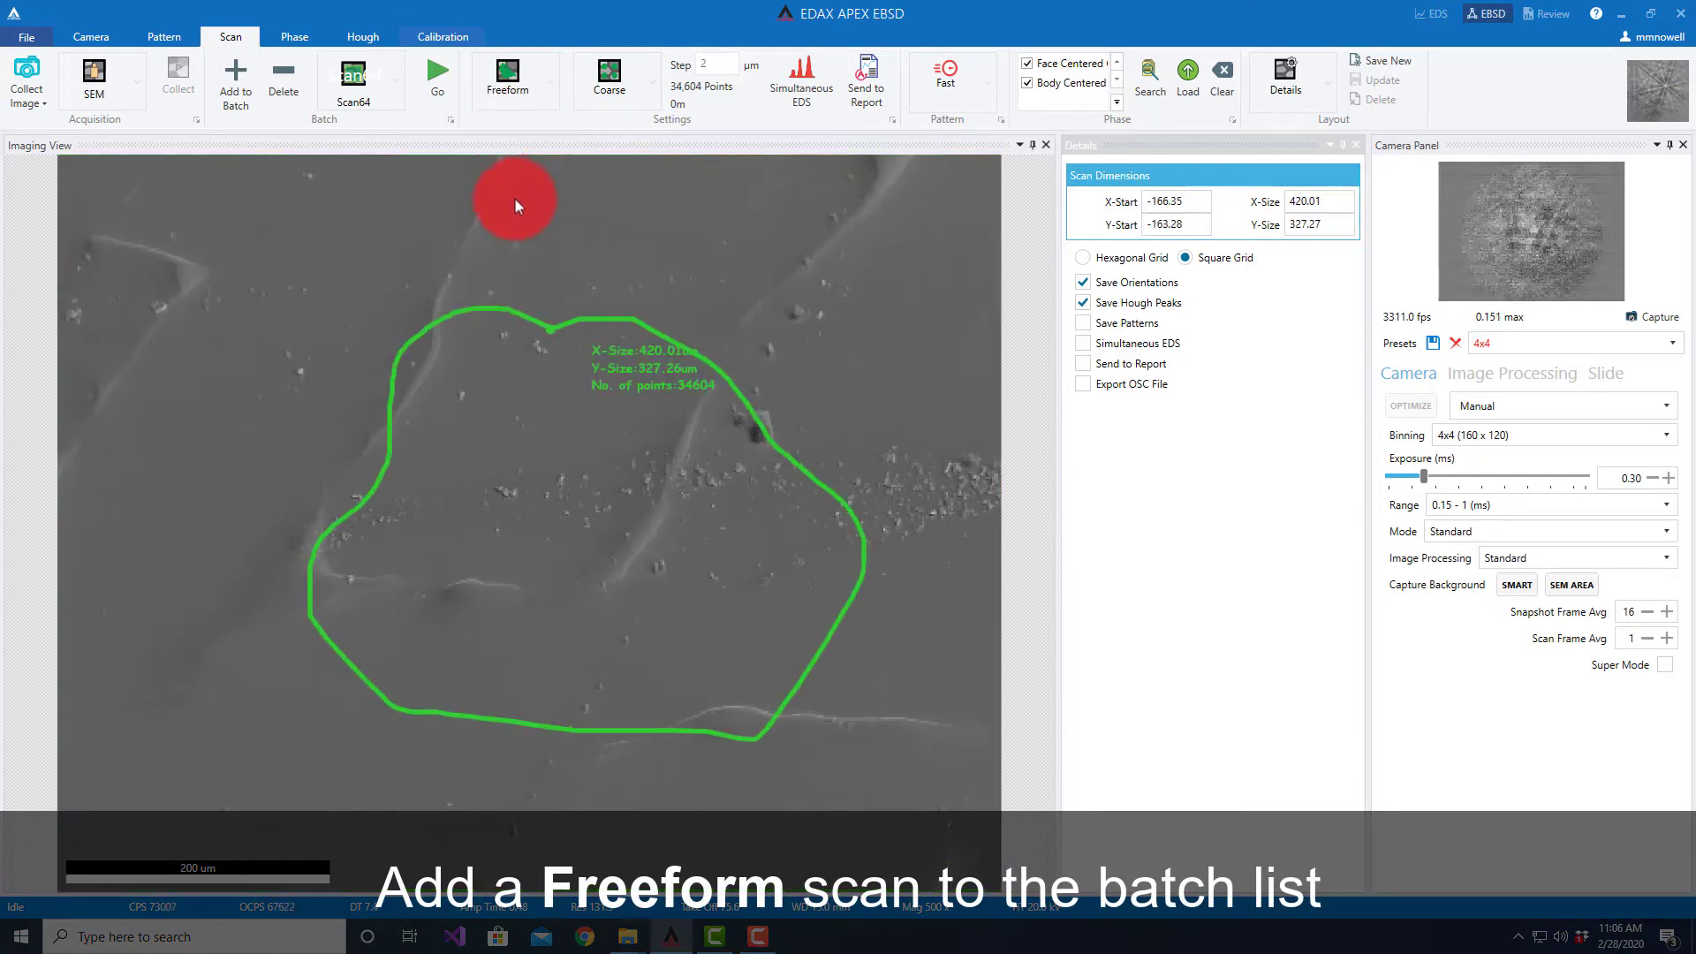
mouse_move(281, 297)
mouse_down()
mouse_move(416, 566)
mouse_move(382, 395)
mouse_move(276, 284)
mouse_move(281, 298)
mouse_up()
click(226, 80)
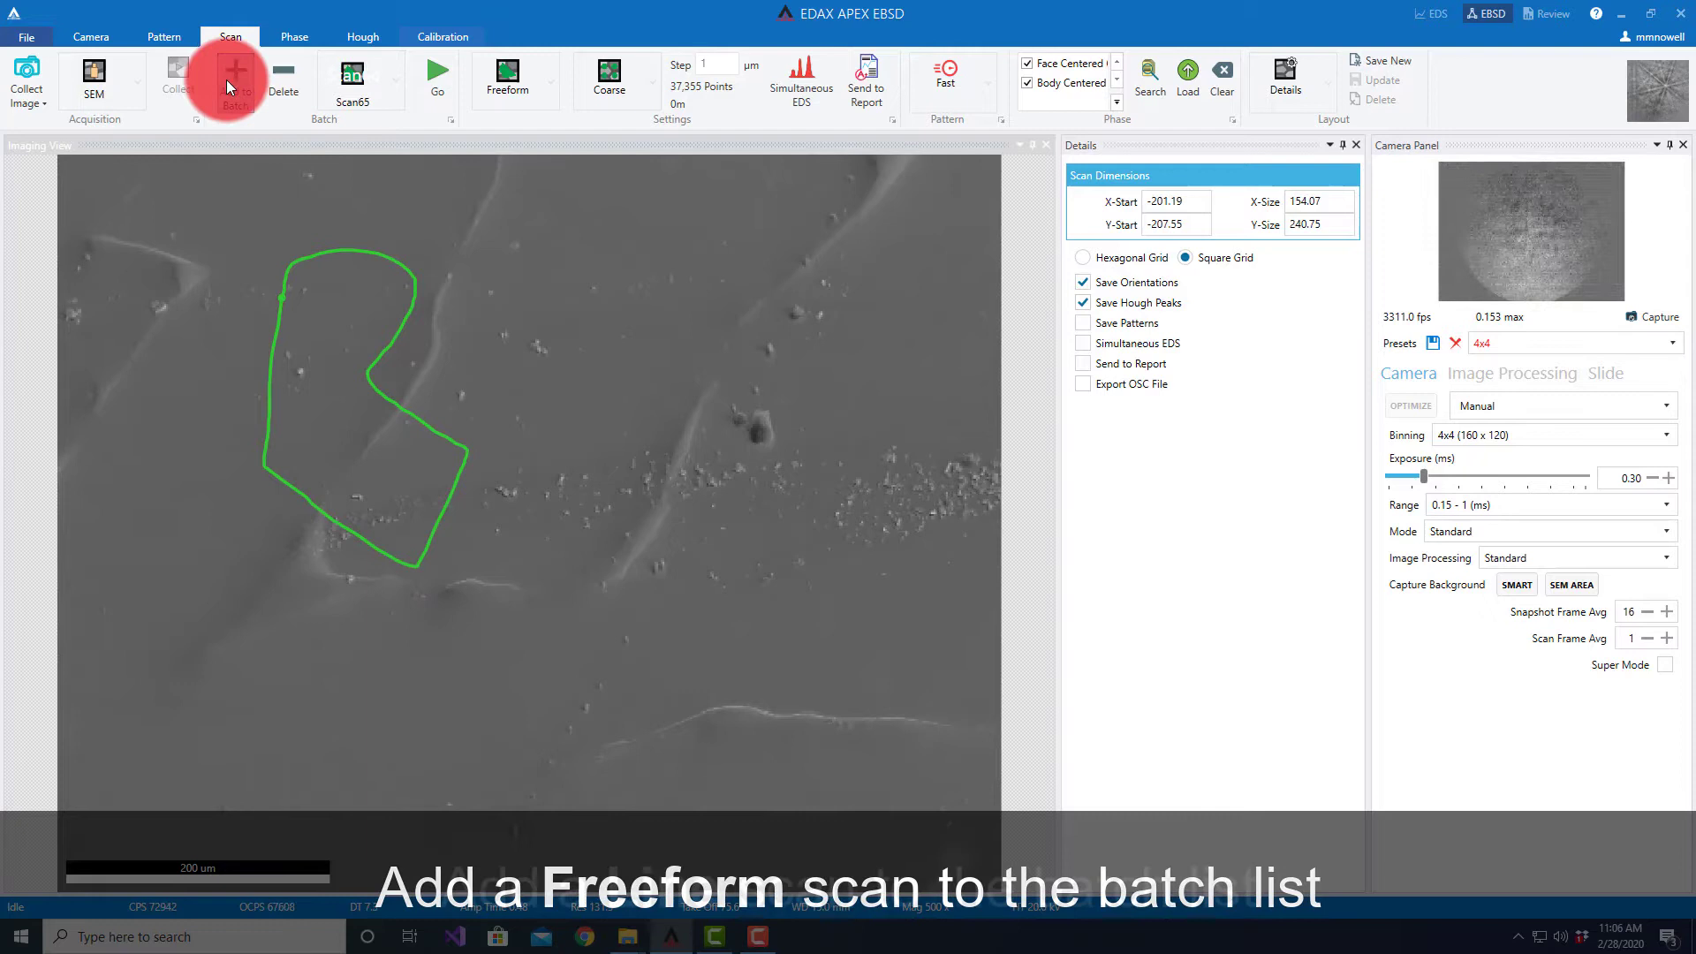
Draw a 116-point Line scan diagonally across the grains and add it to the batch.
click(553, 78)
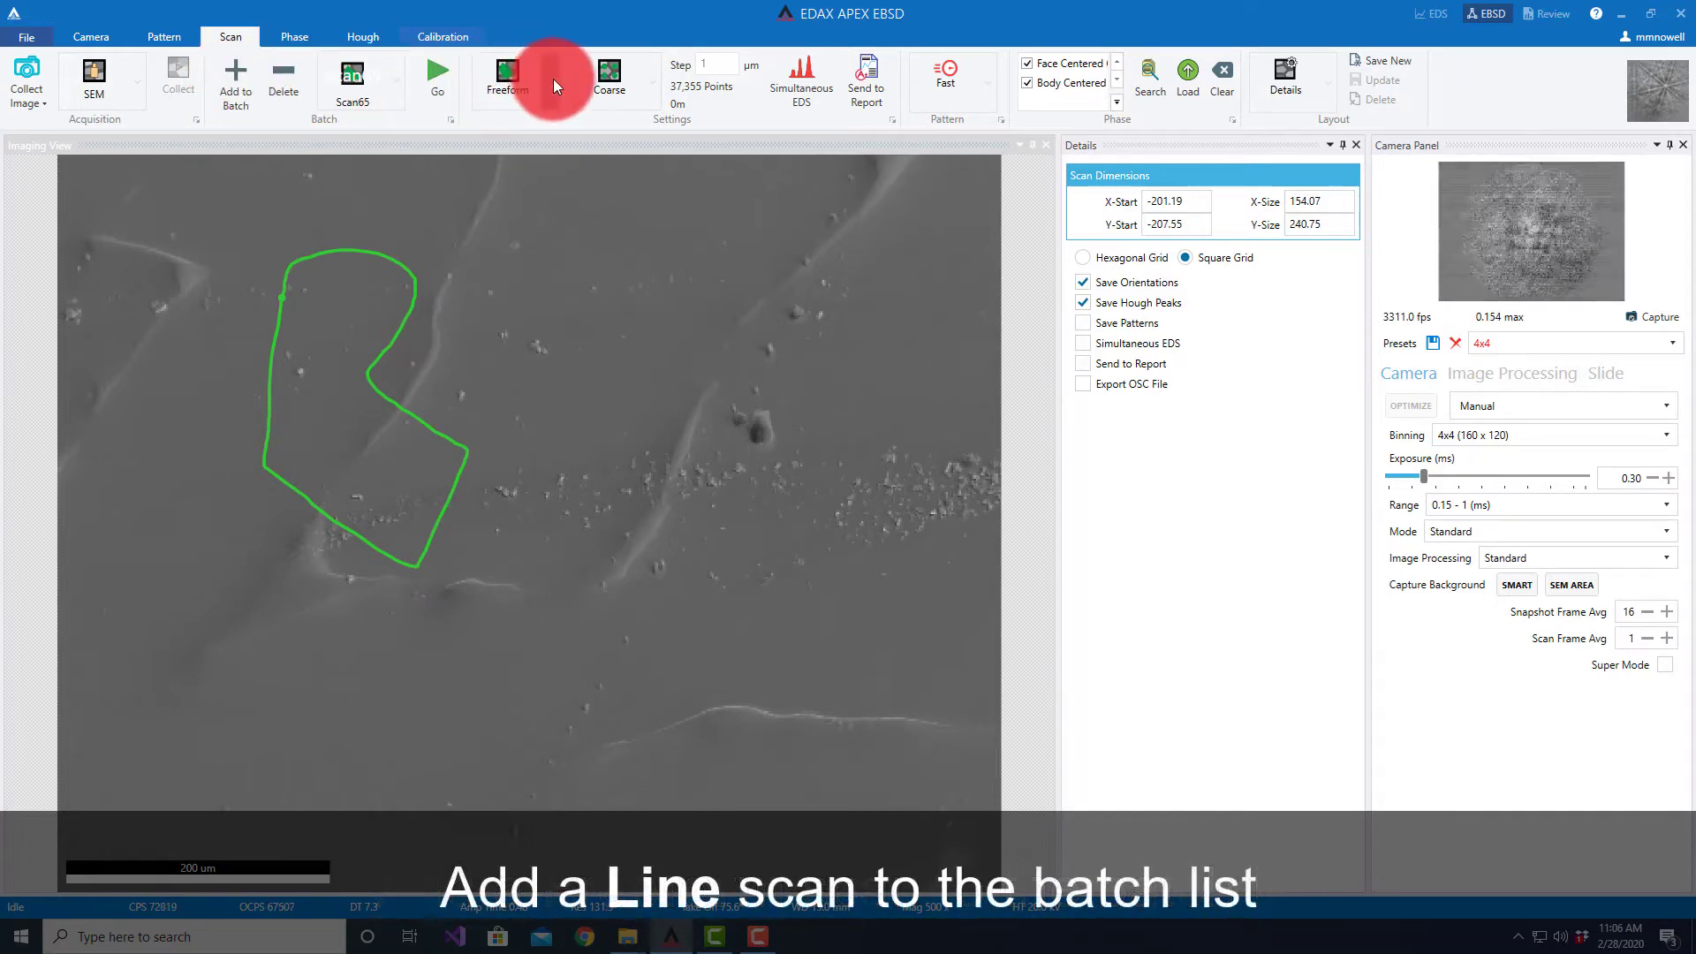
click(520, 257)
drag(355, 257, 814, 661)
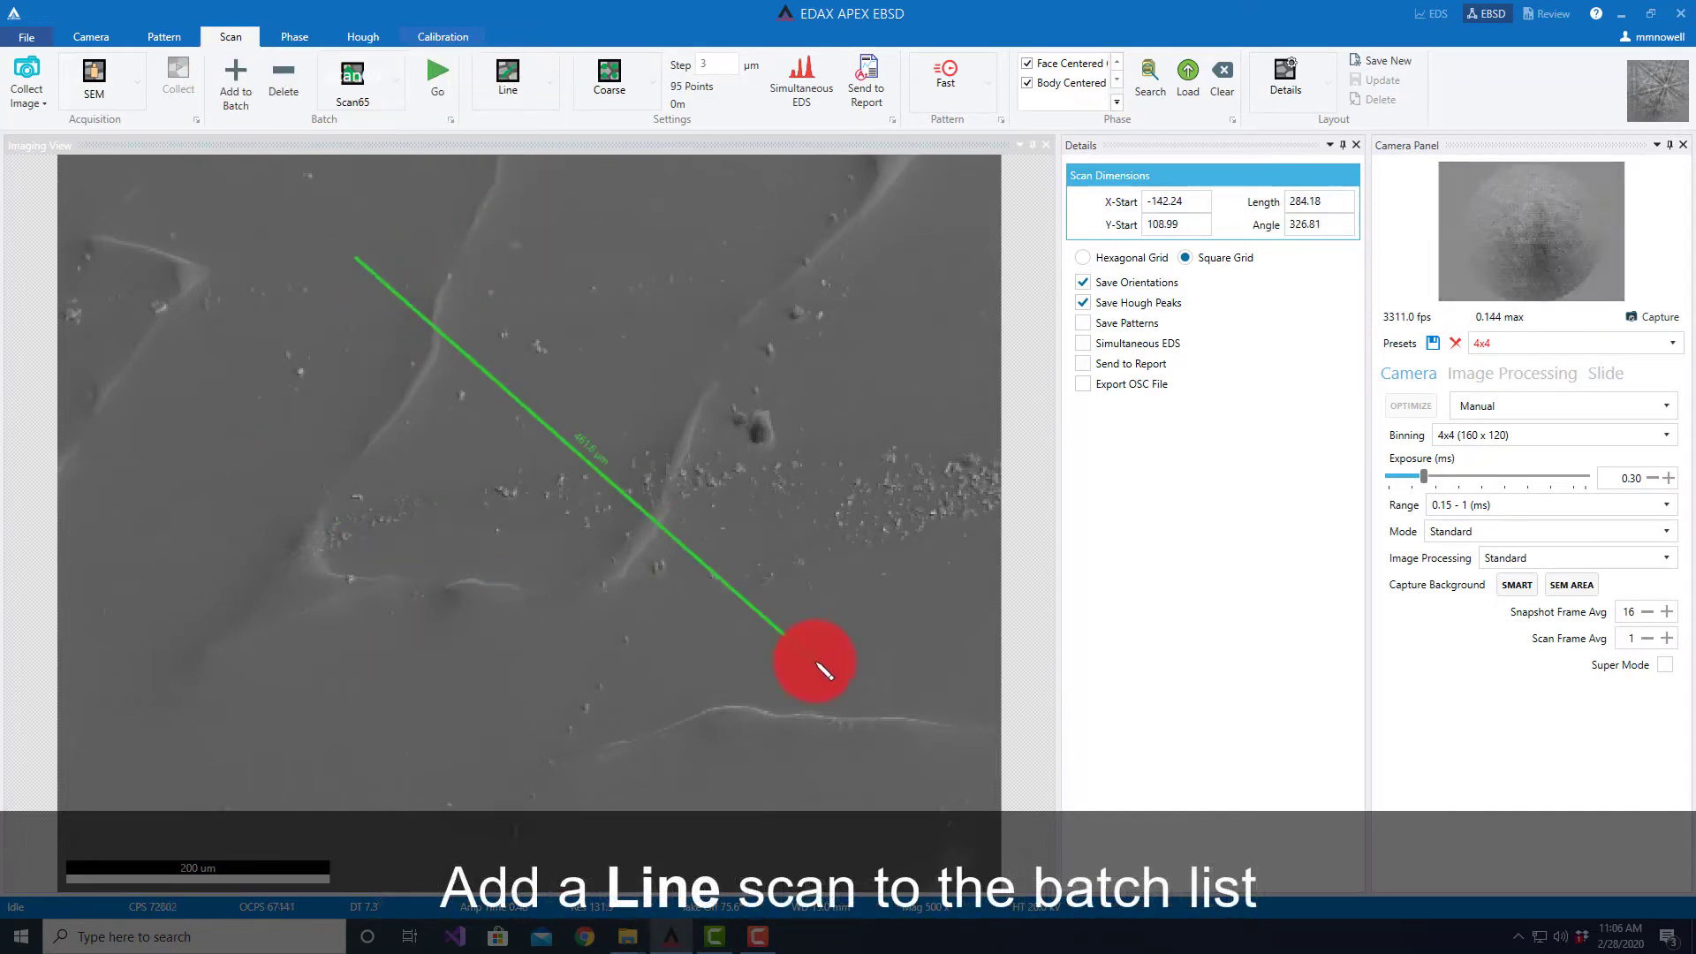
click(224, 87)
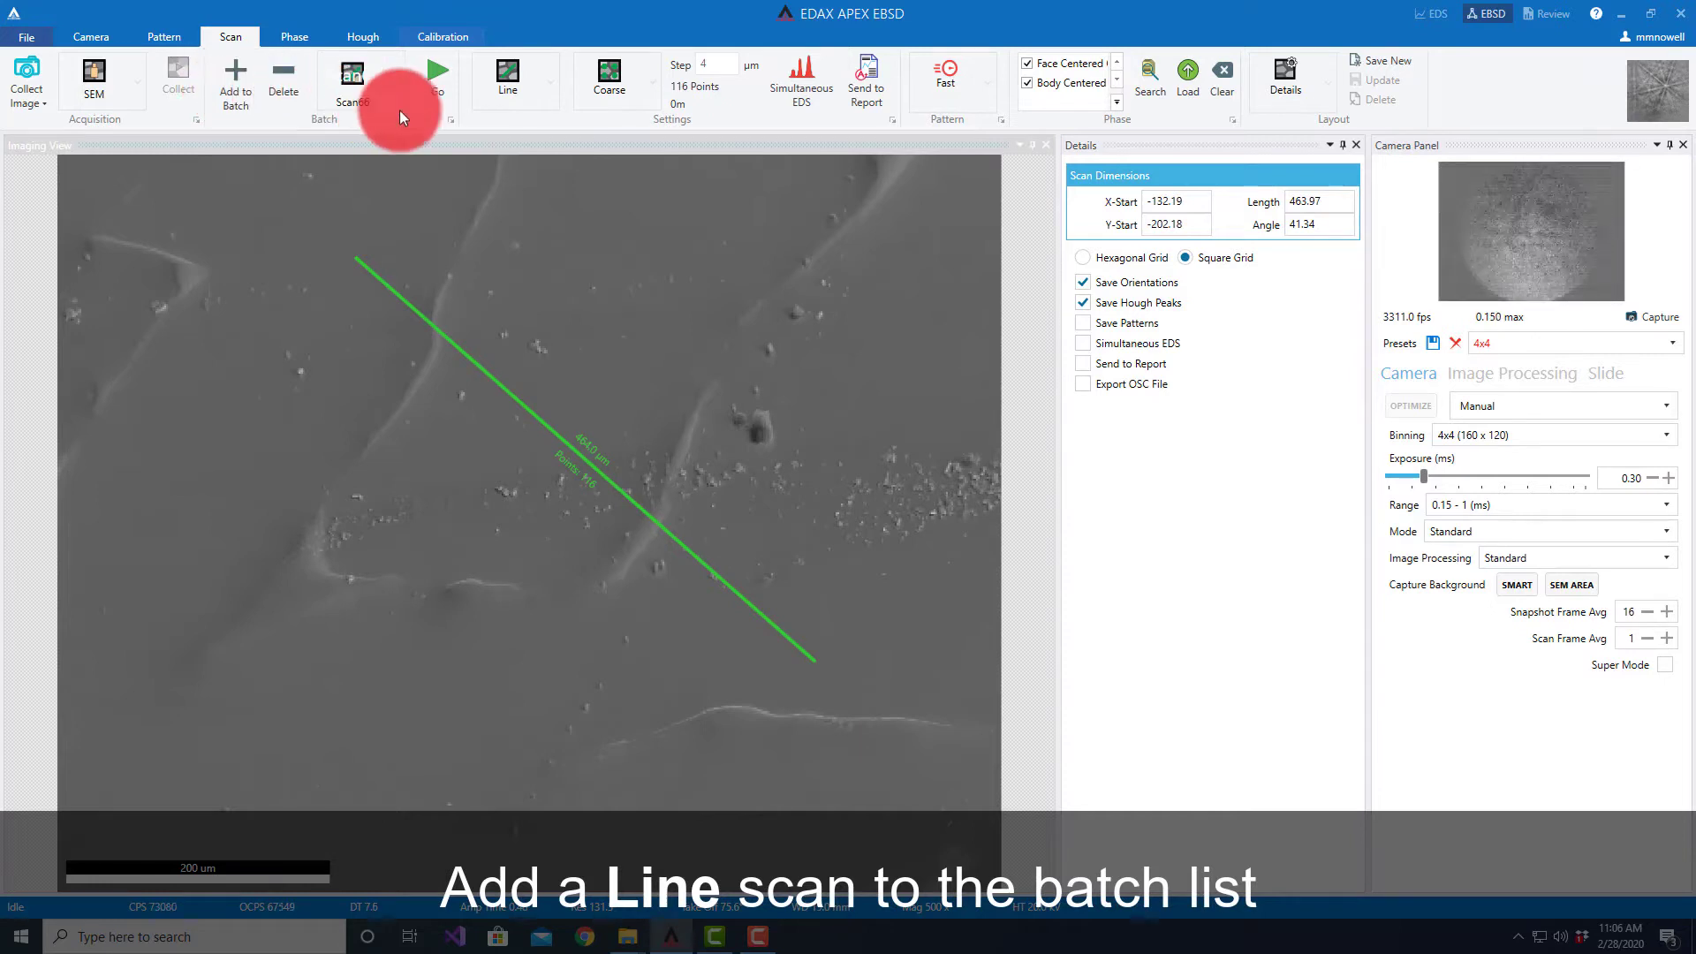
Scroll the Batch List to confirm all six queued scans, including the new Line entry.
click(450, 119)
scroll(1047, 371, down, 1)
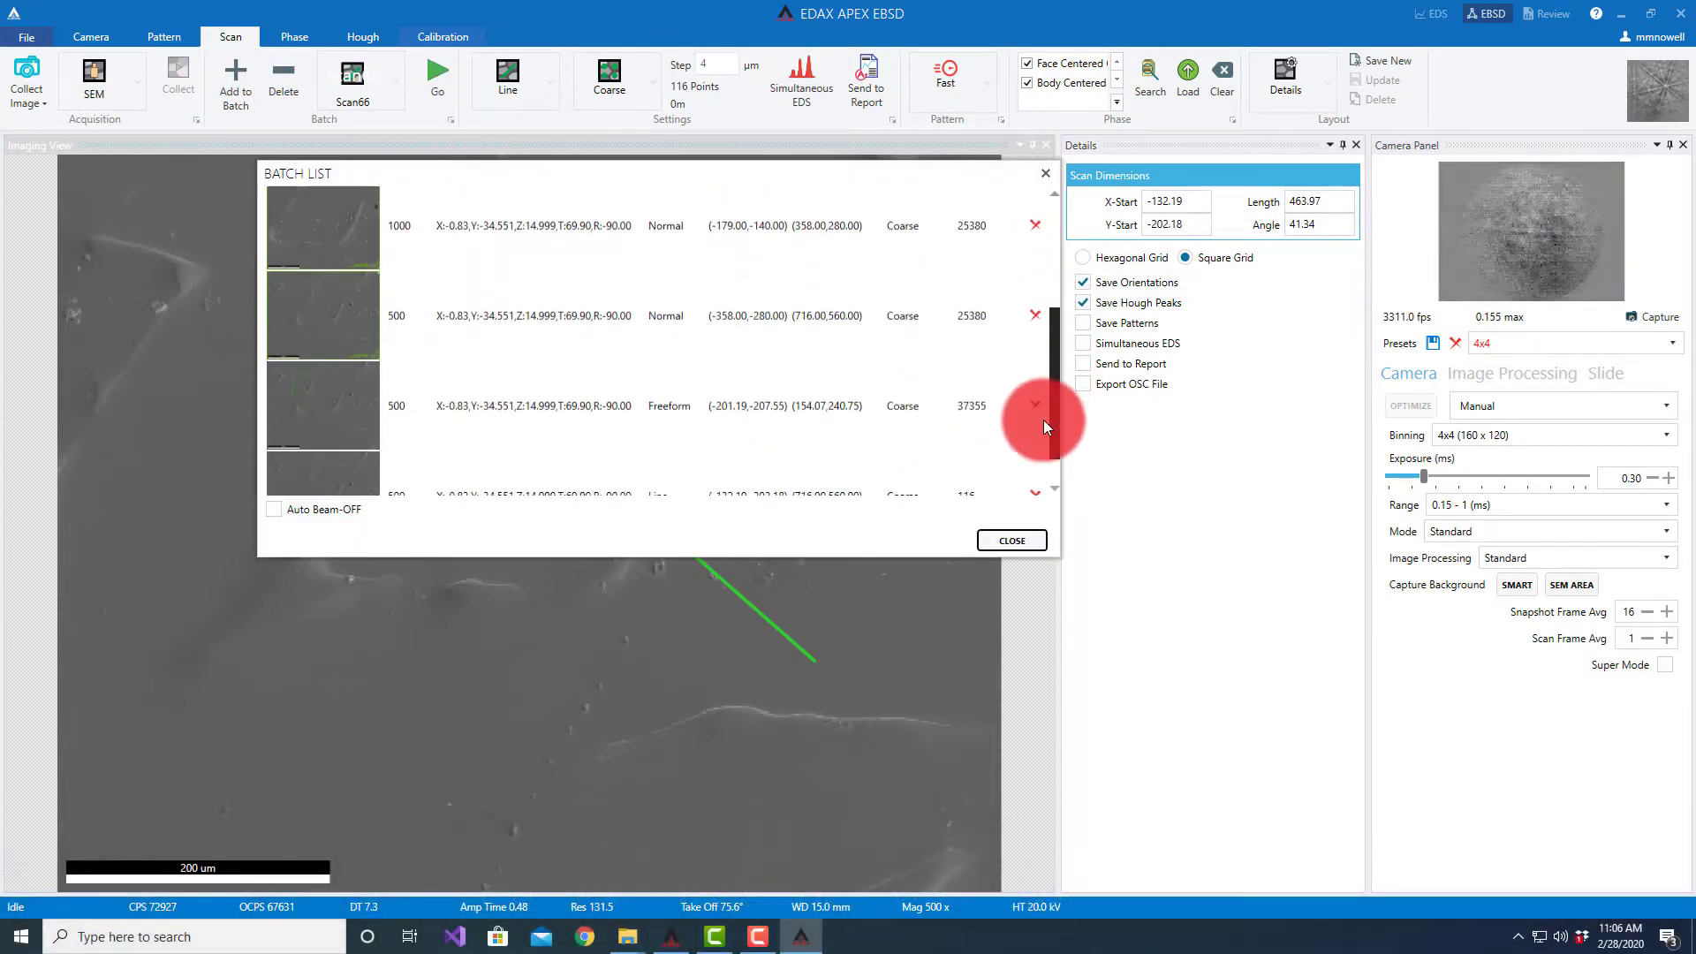
scroll(1042, 420, down, 1)
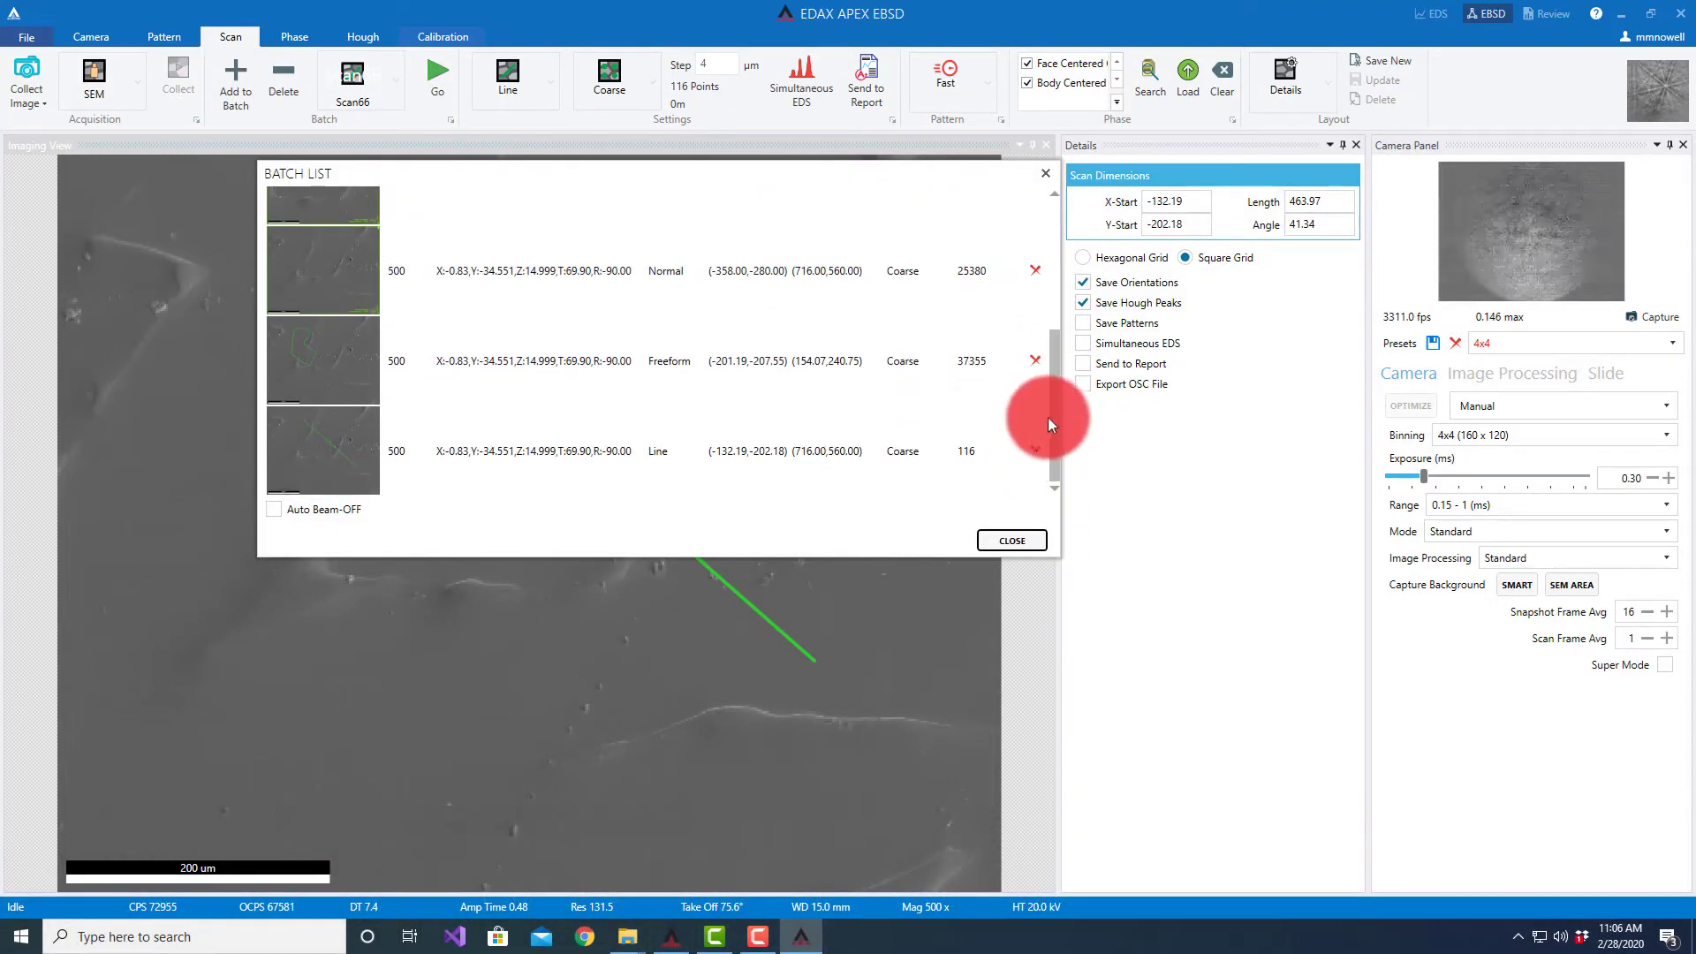
drag(1058, 390, 1057, 214)
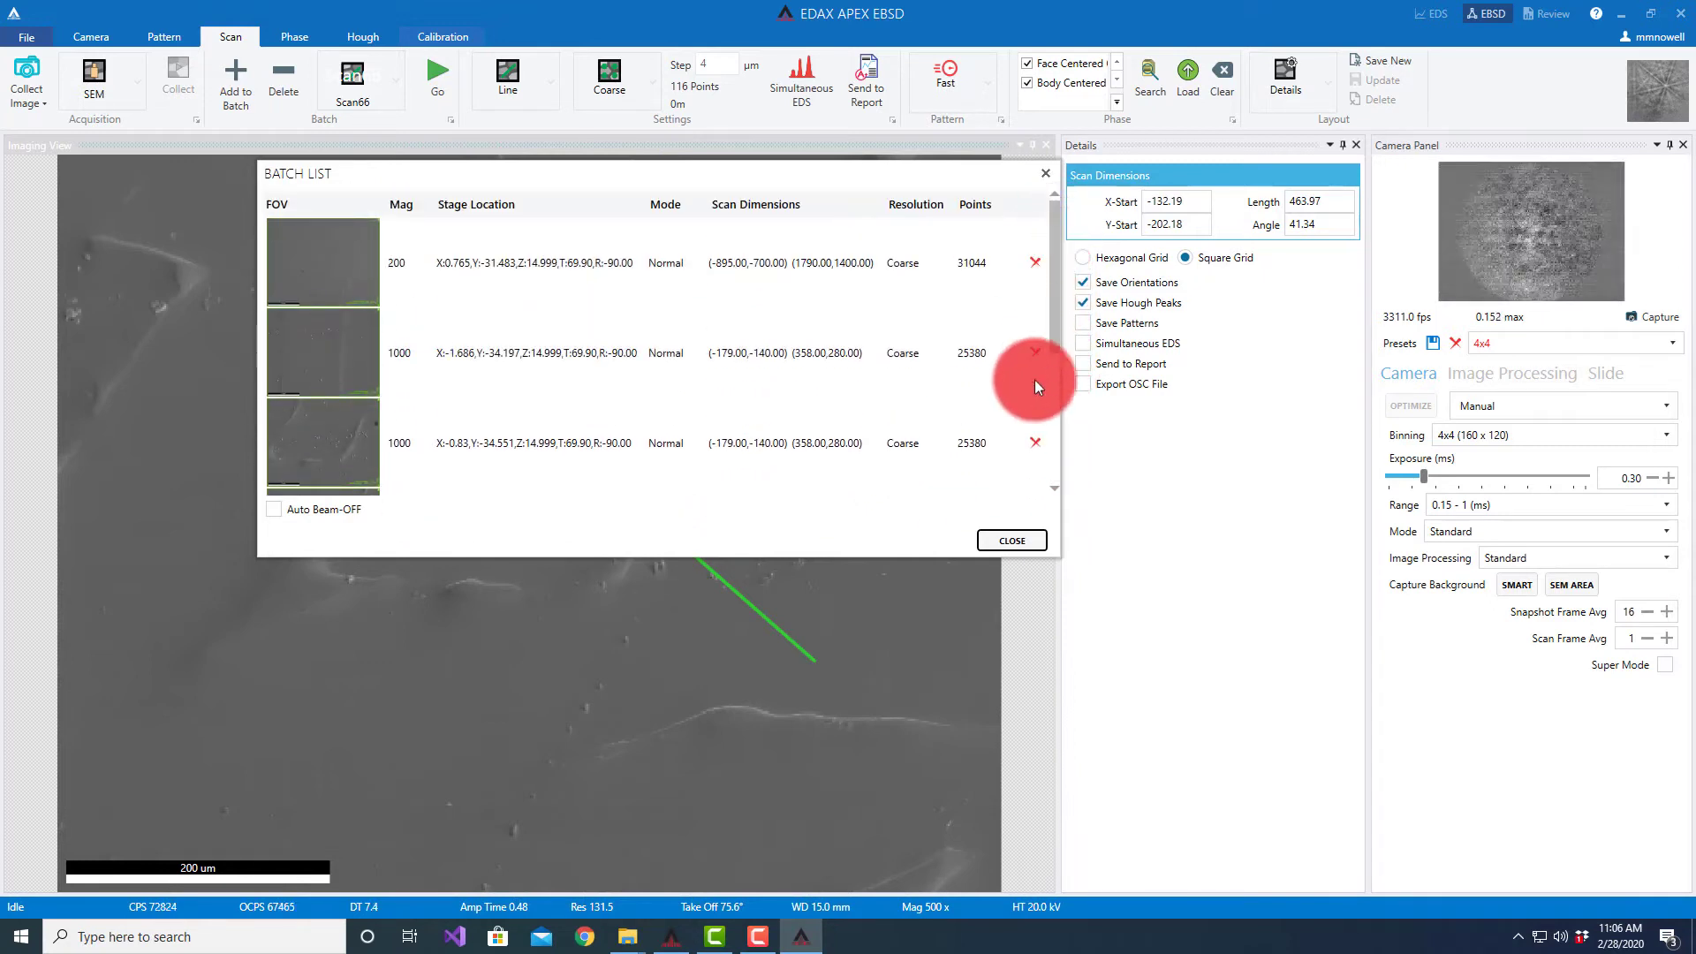
click(1012, 541)
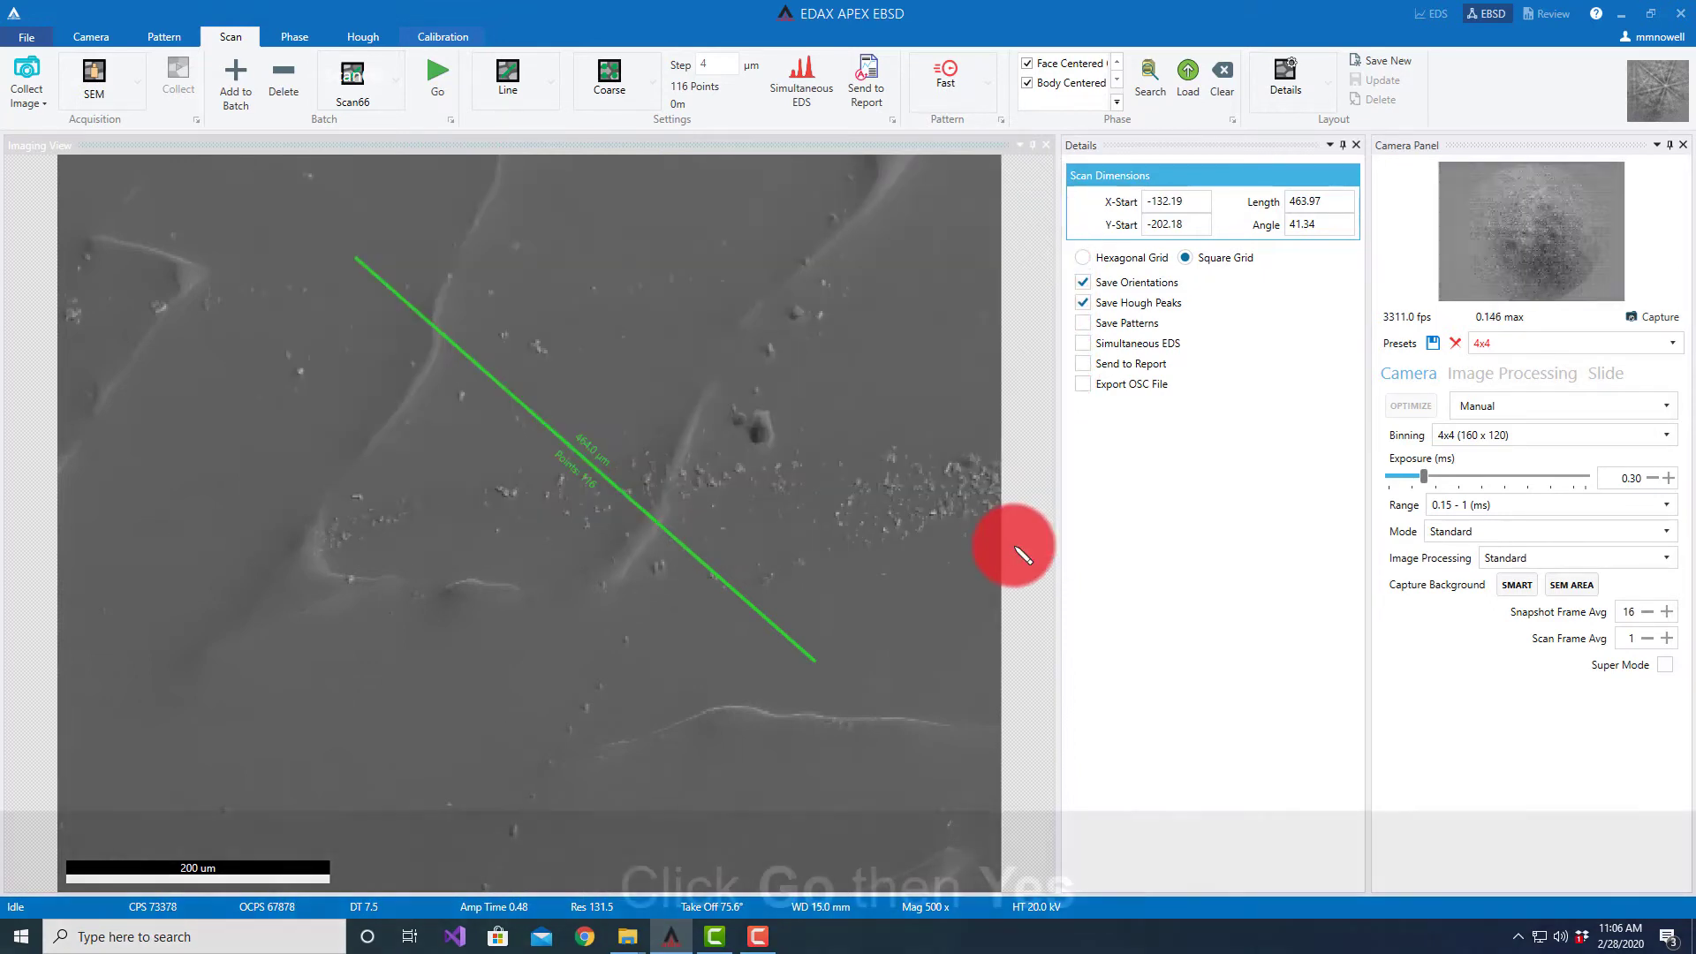
Start the six-scan batch, accepting the stage move back to the SEM image location.
click(795, 369)
click(435, 78)
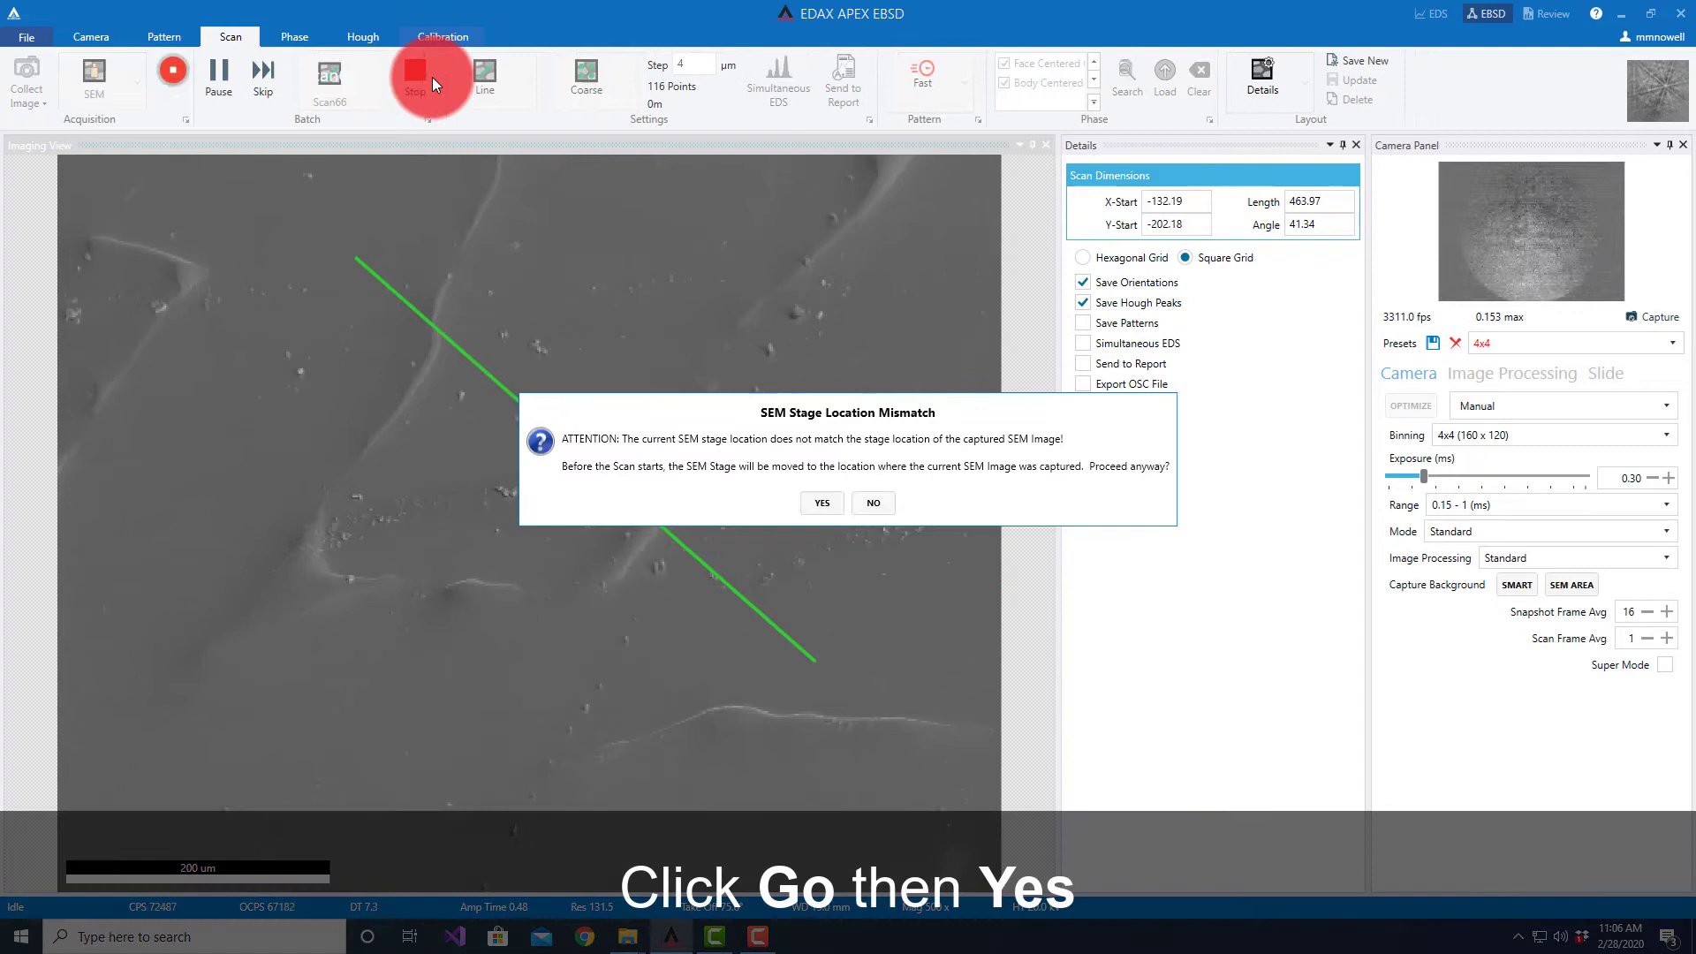
click(719, 292)
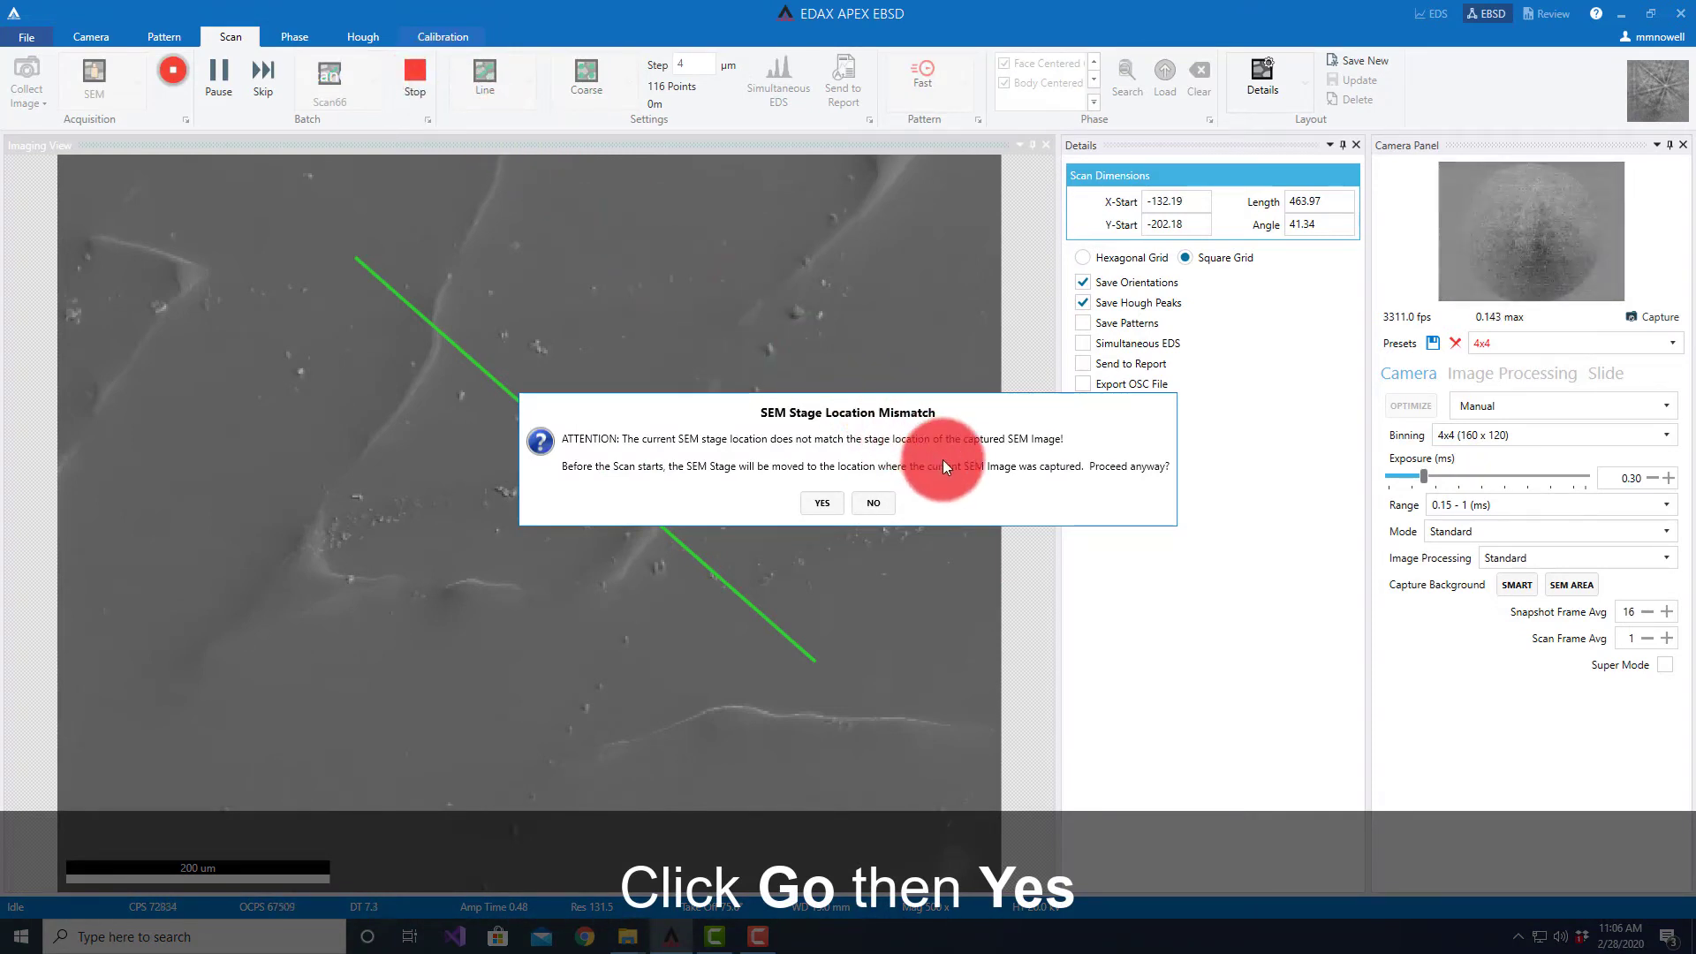
click(820, 504)
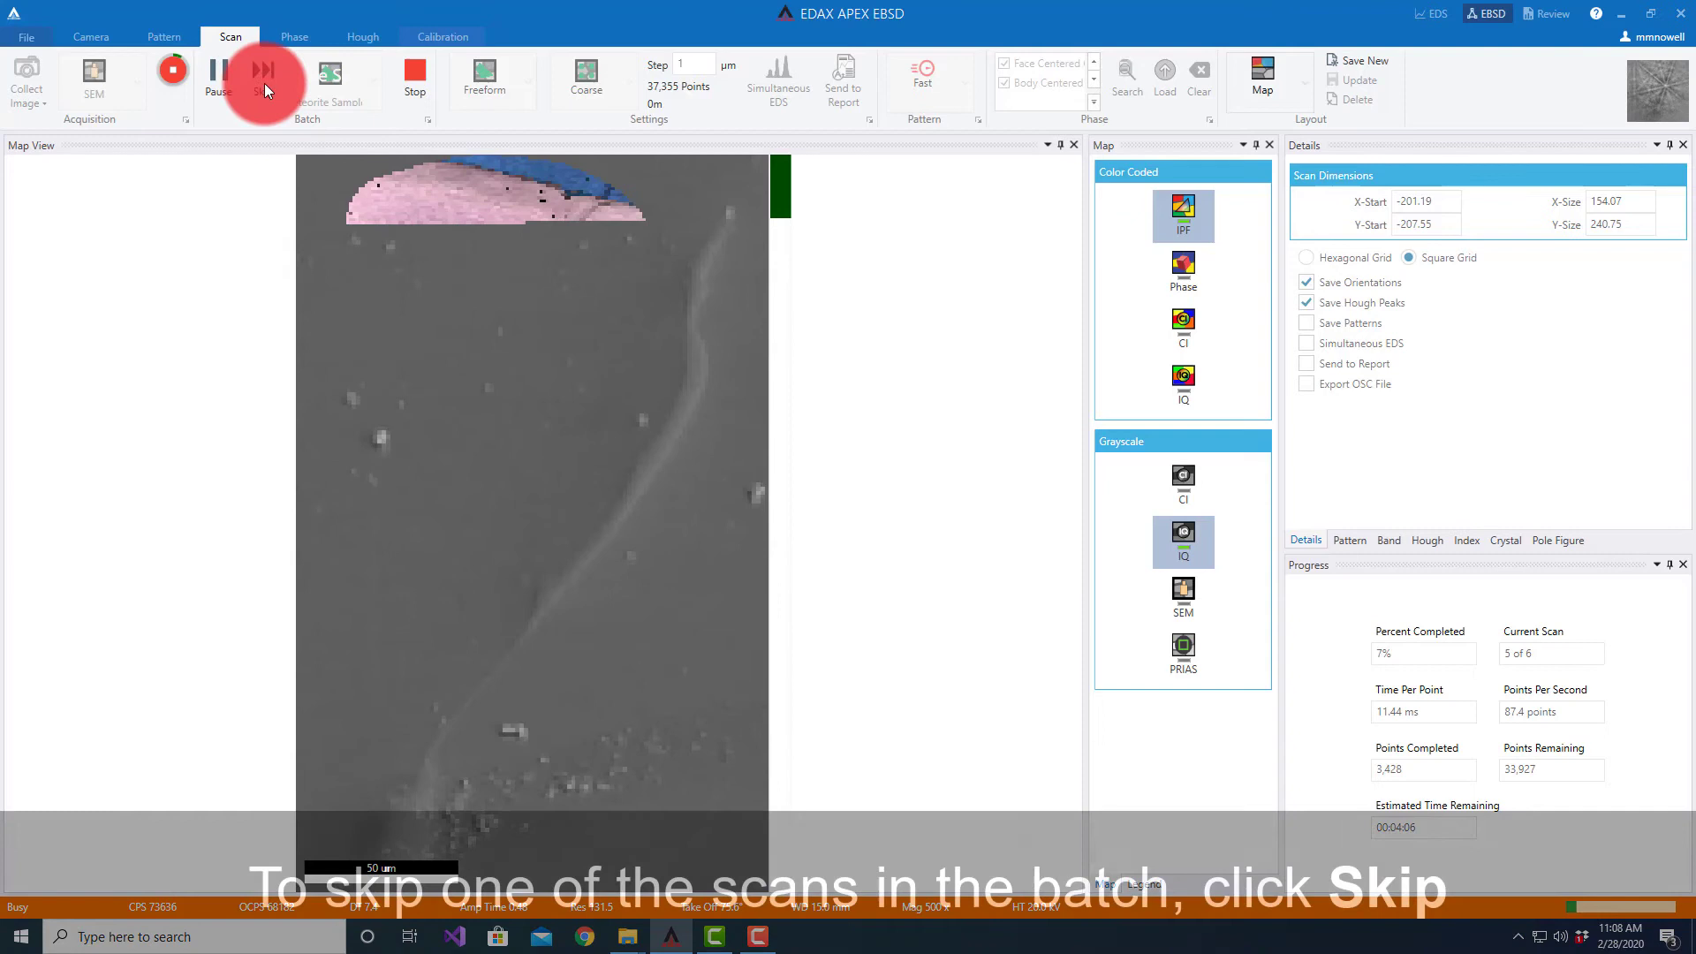
Skip the fifth scan to finish the batch, then show the Project Tree.
click(263, 83)
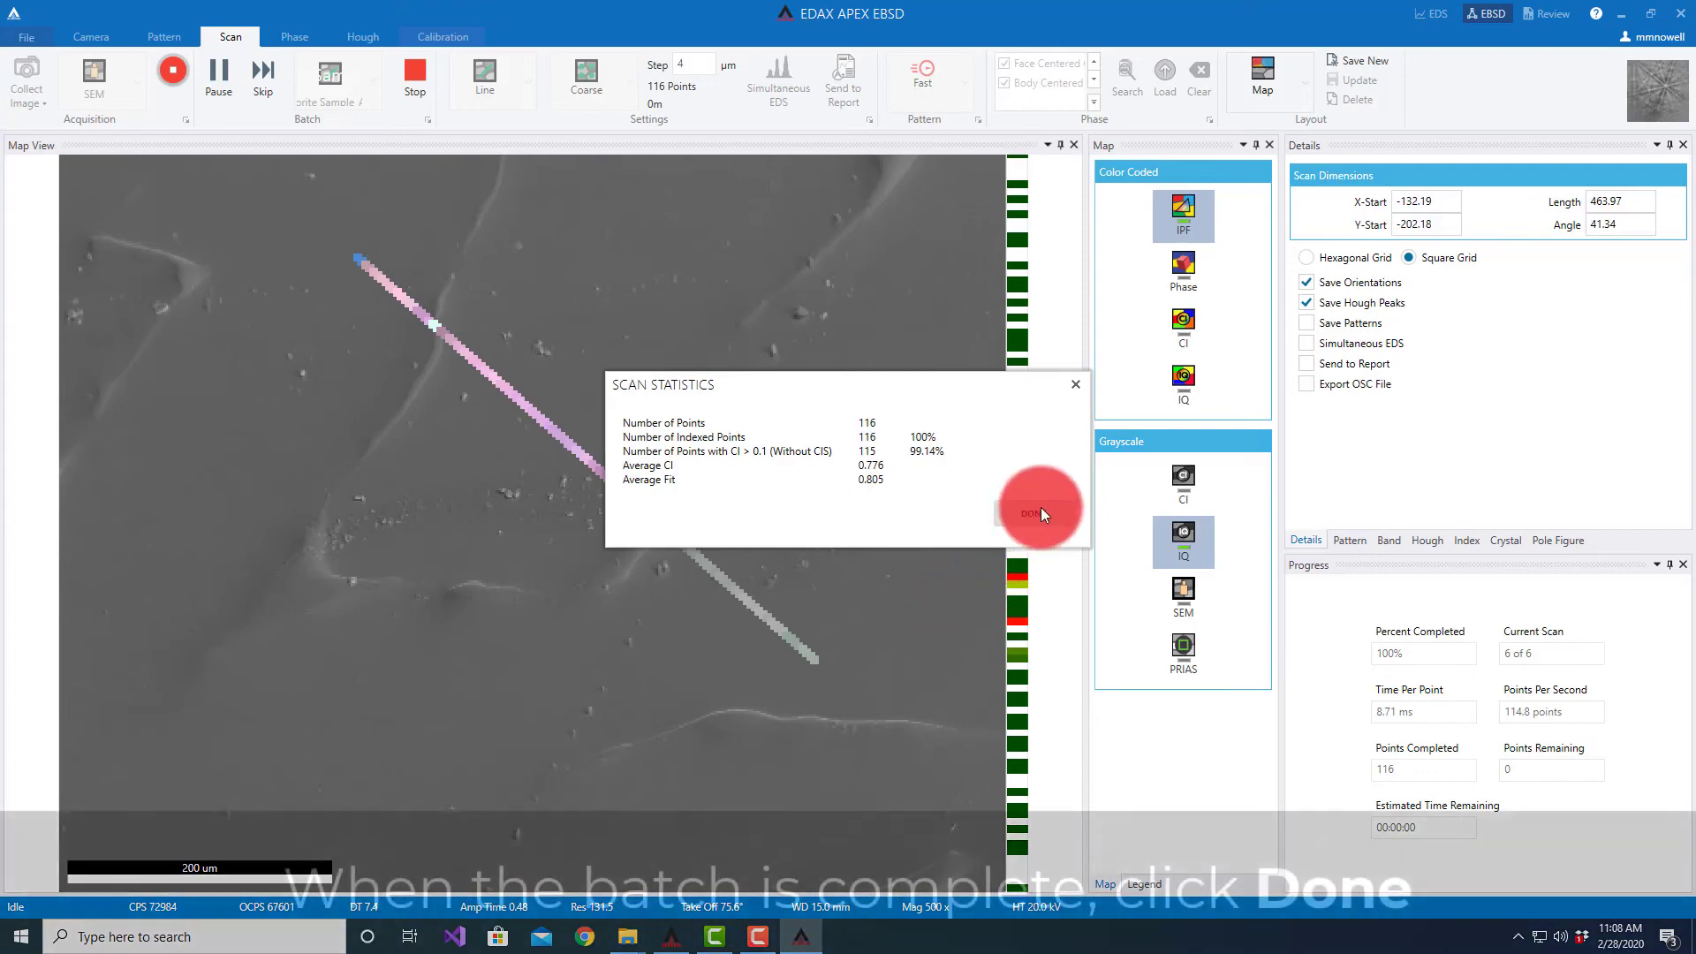
click(1040, 507)
click(13, 22)
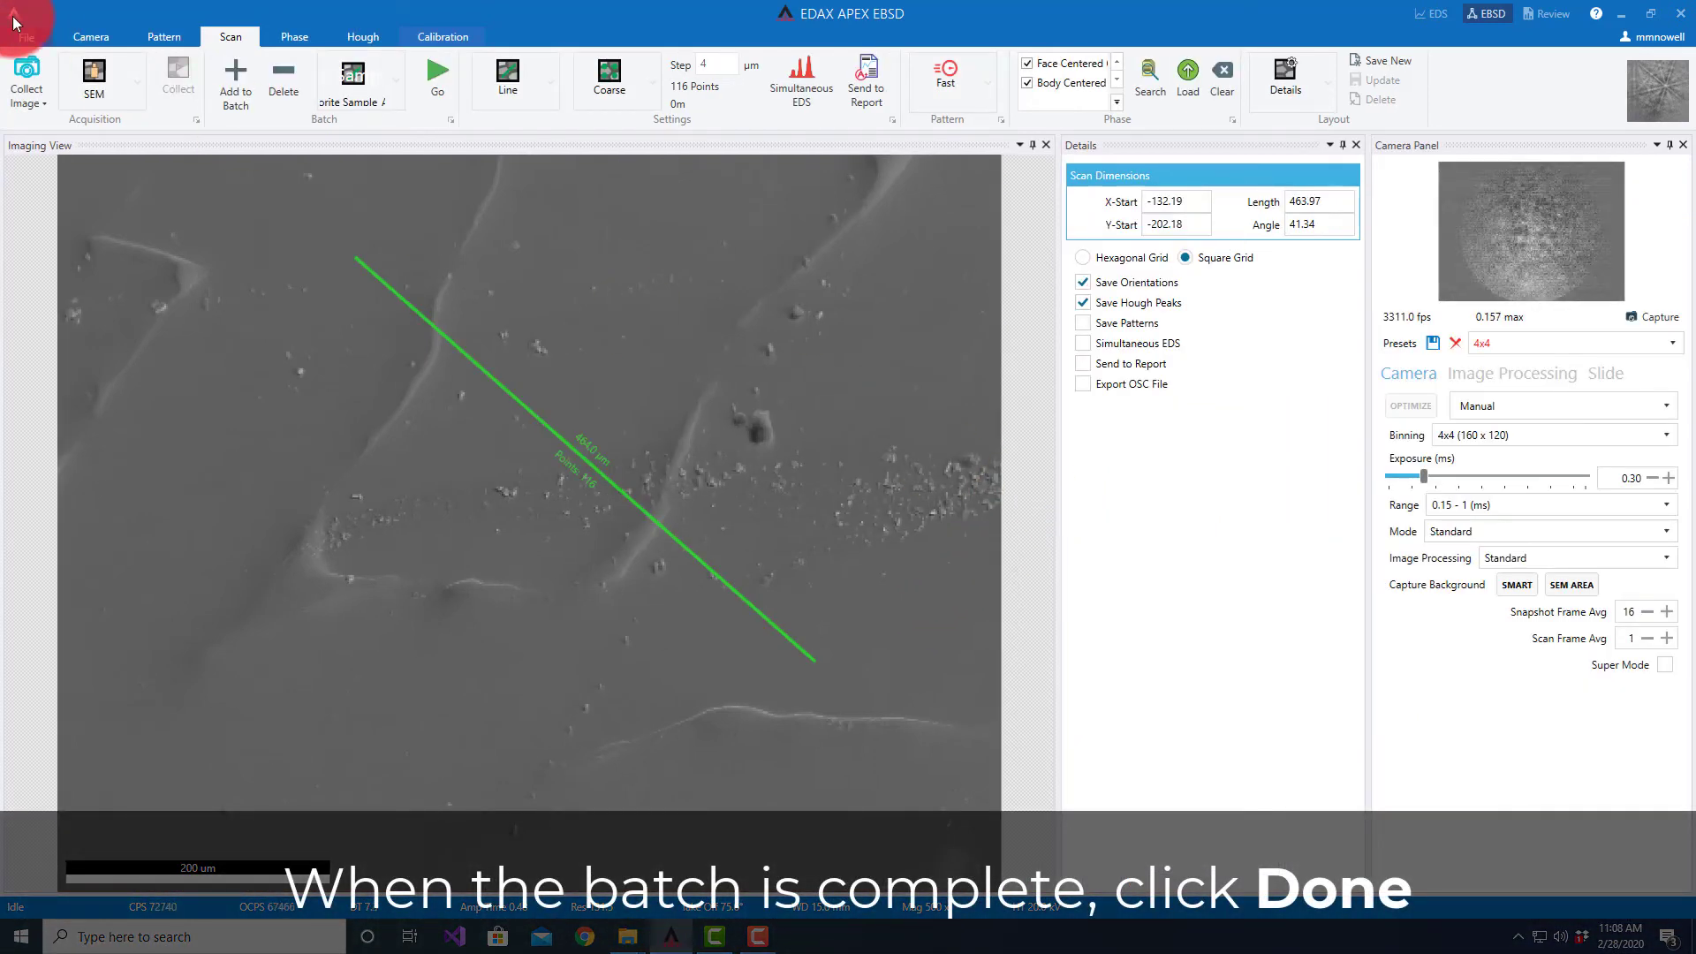
click(18, 23)
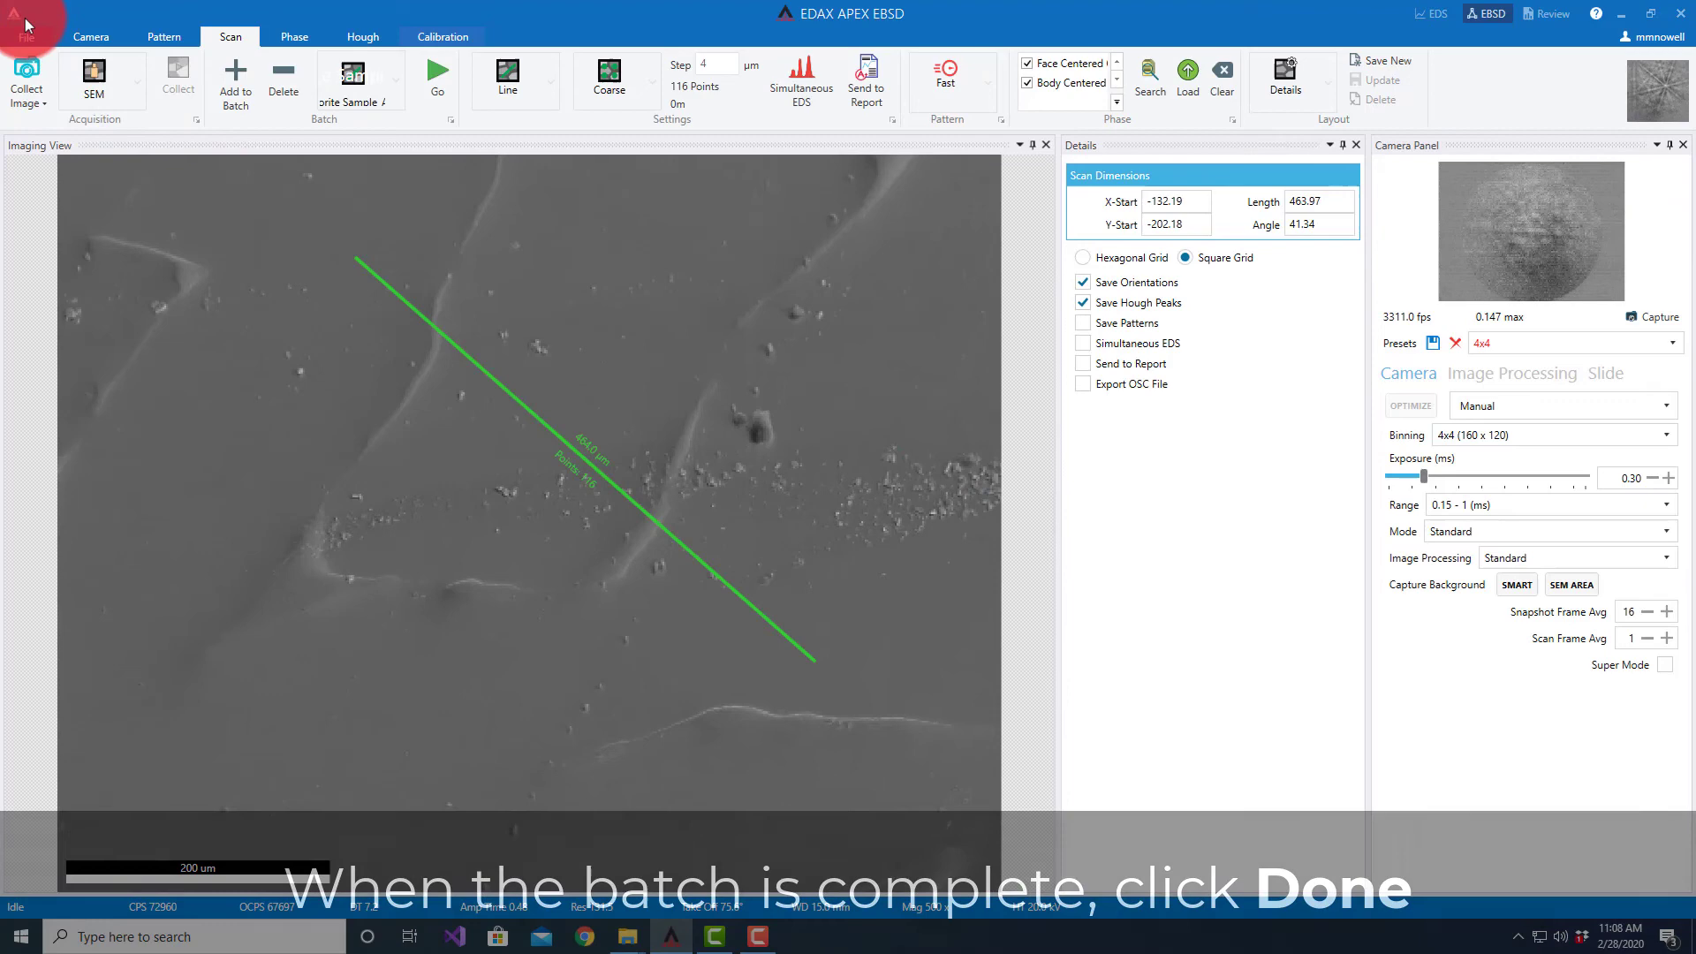
click(80, 137)
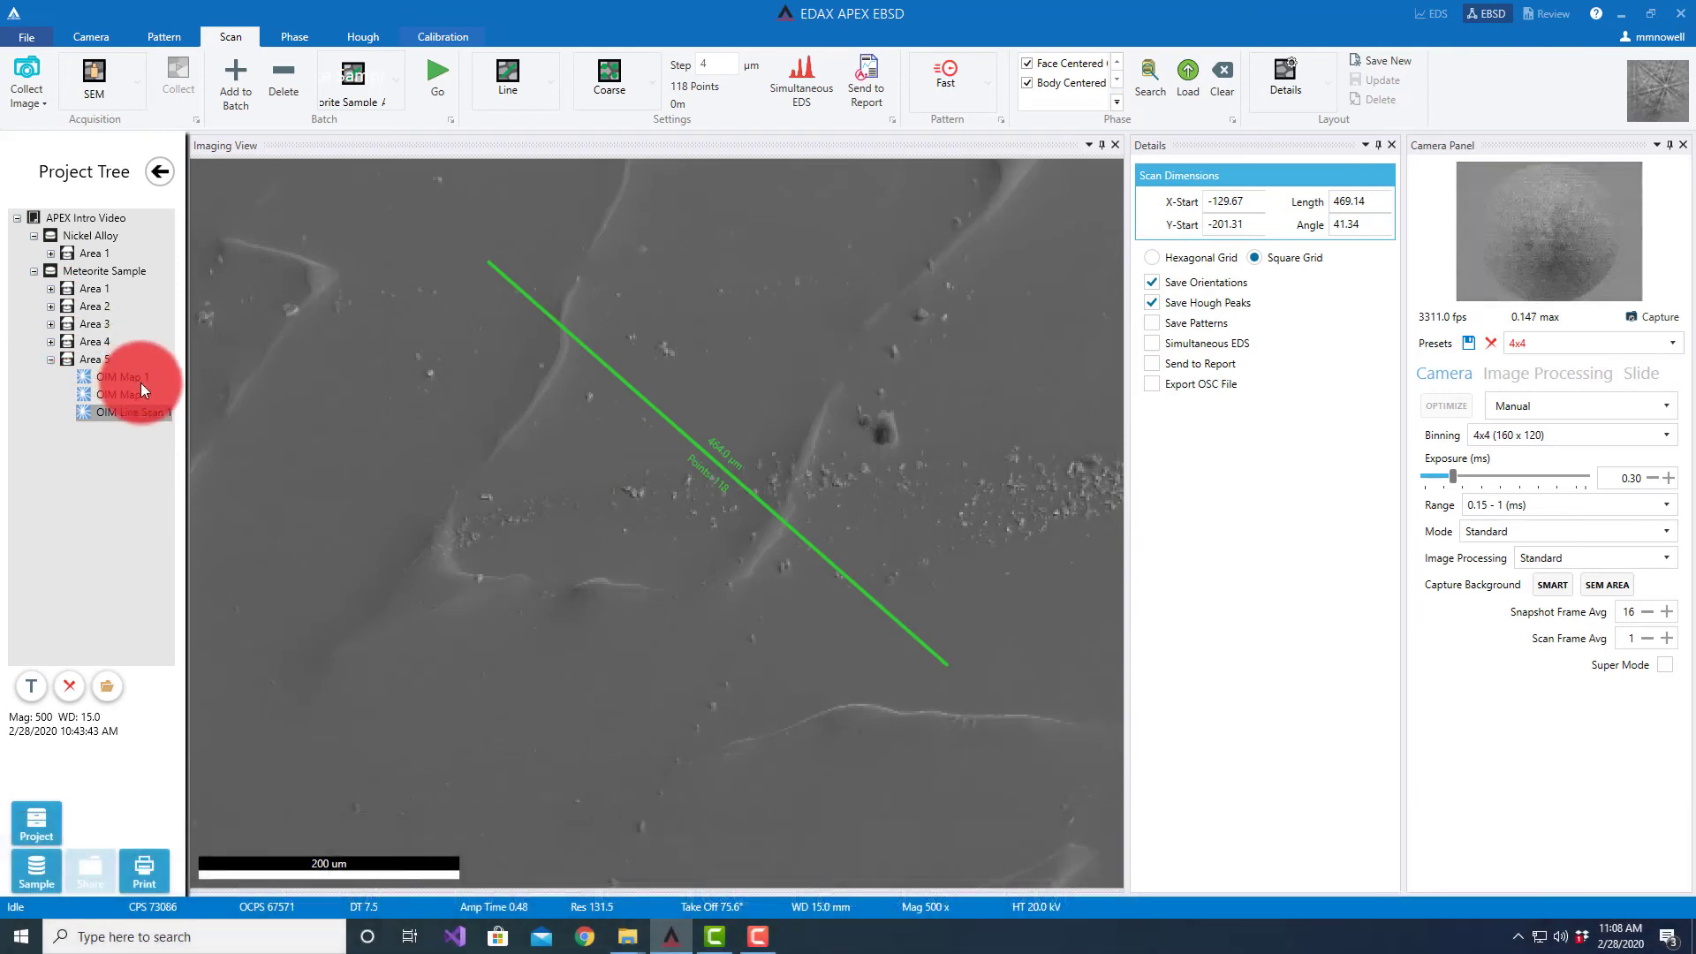
Expand Areas 4, 3 and 2 and open Area 5's OIM Map 1 in OIM Analysis.
click(50, 342)
click(50, 325)
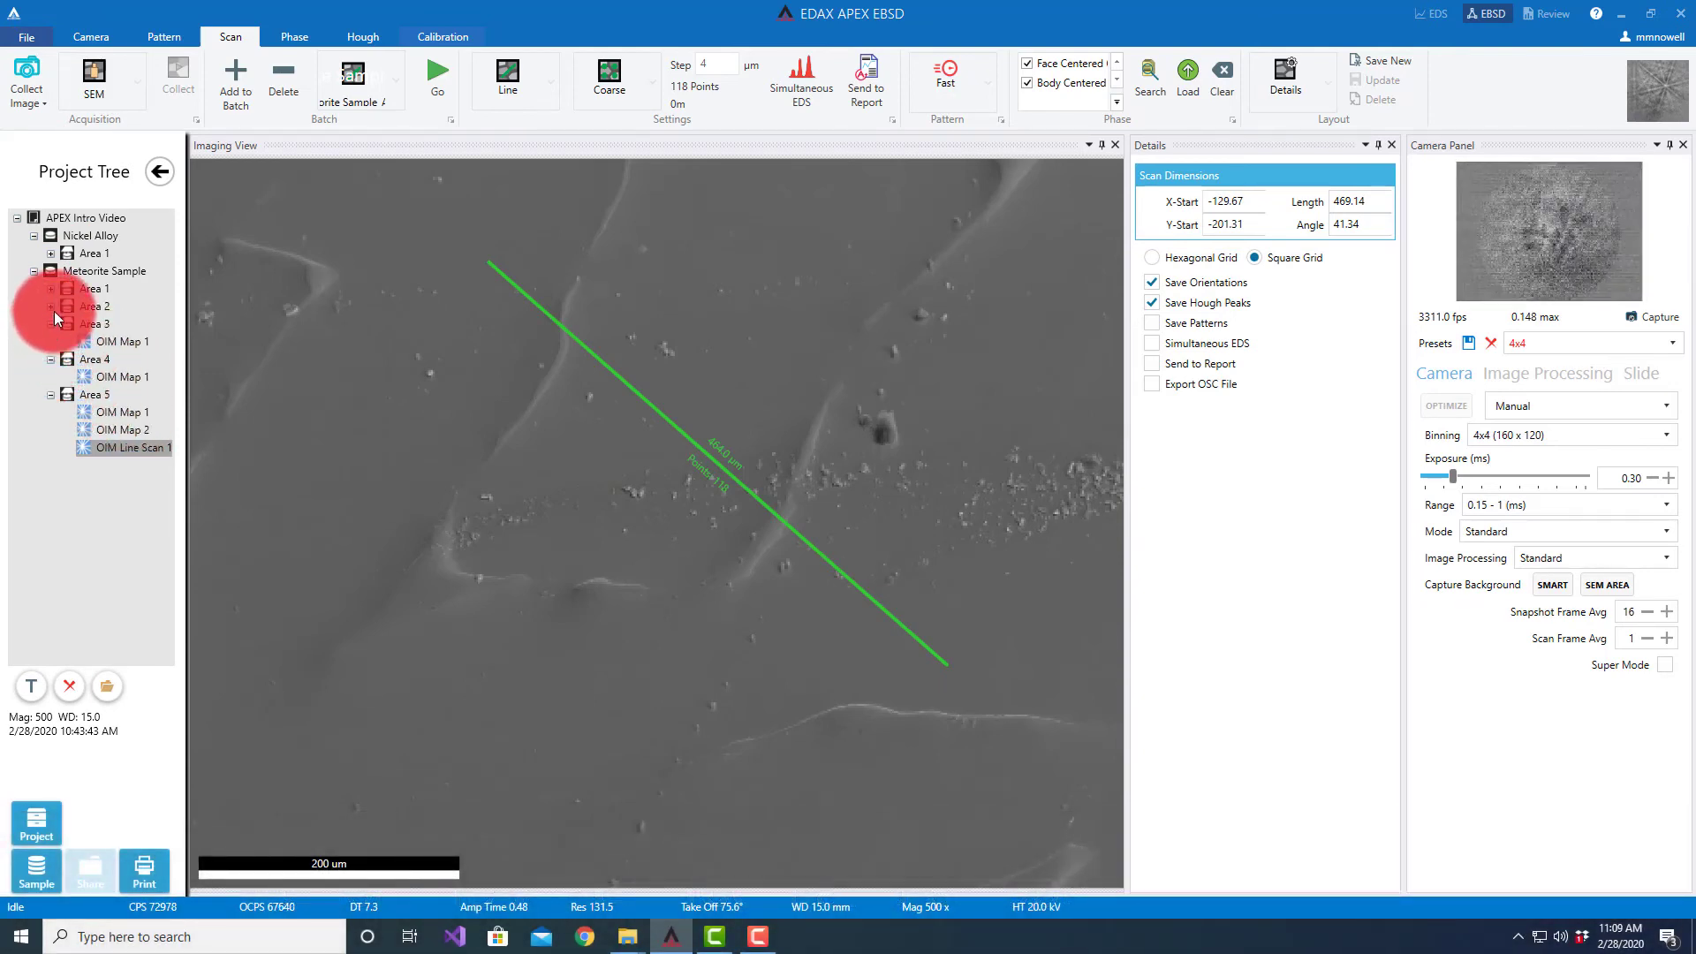
click(53, 308)
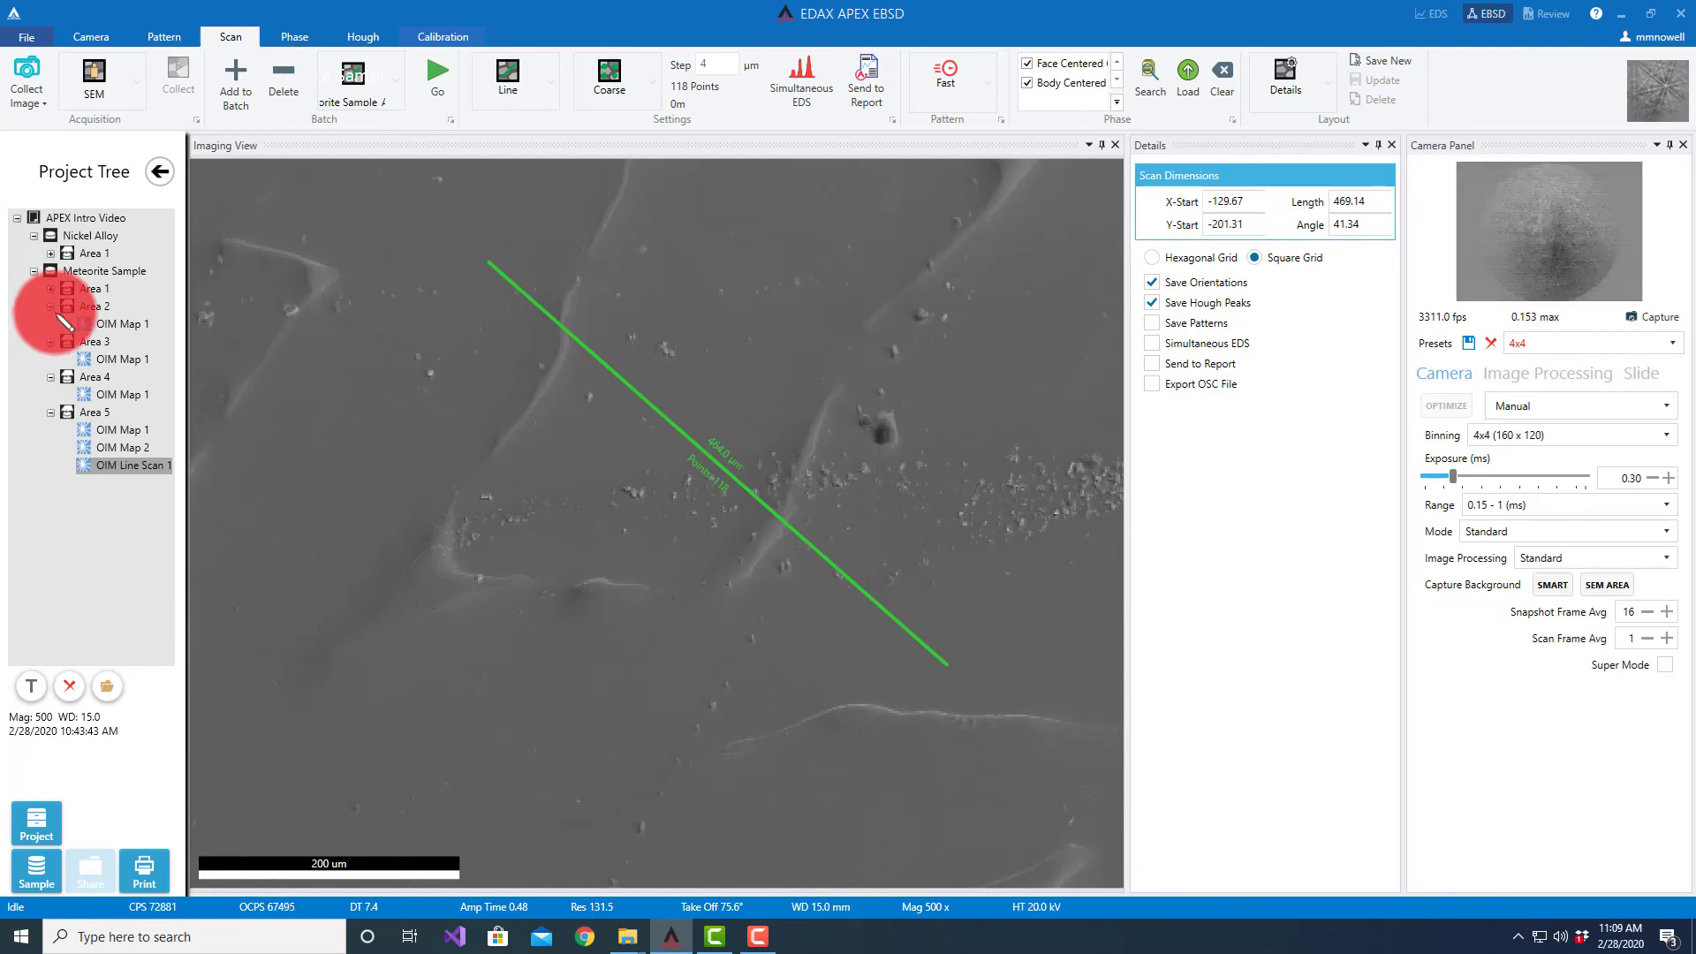
double_click(133, 429)
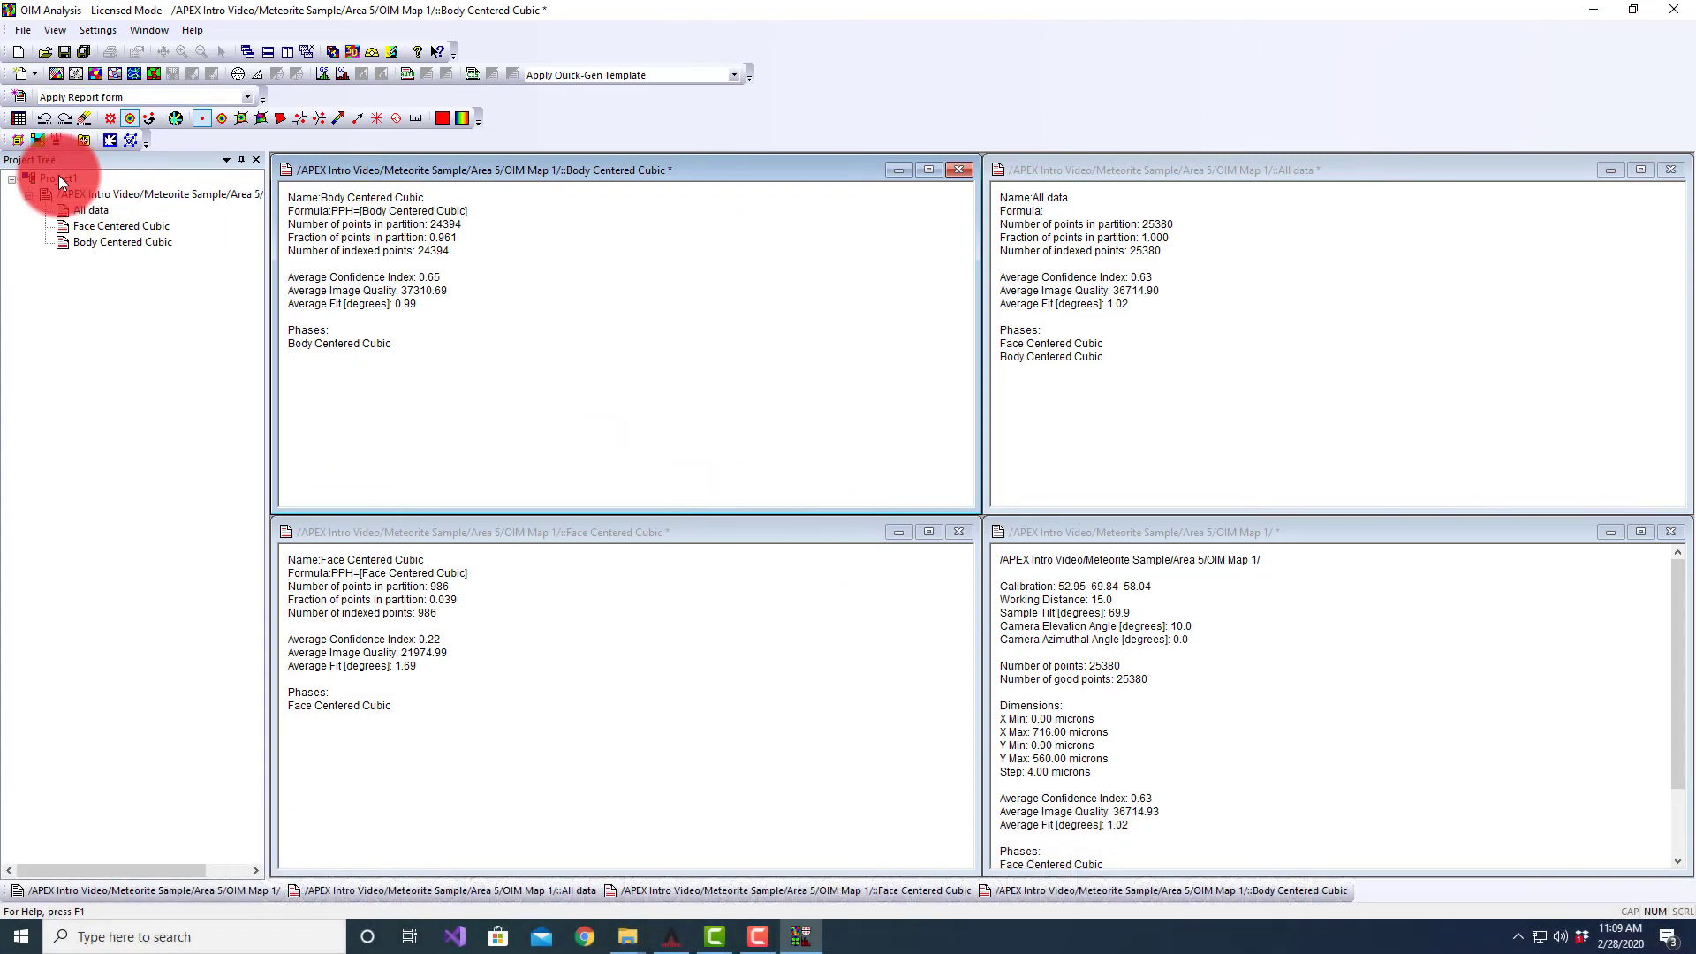
Load OIM Map 1 of Areas 4, 2 and 5 from APEX Intro Video.h5 into Project1.
right_click(58, 177)
click(88, 184)
click(261, 187)
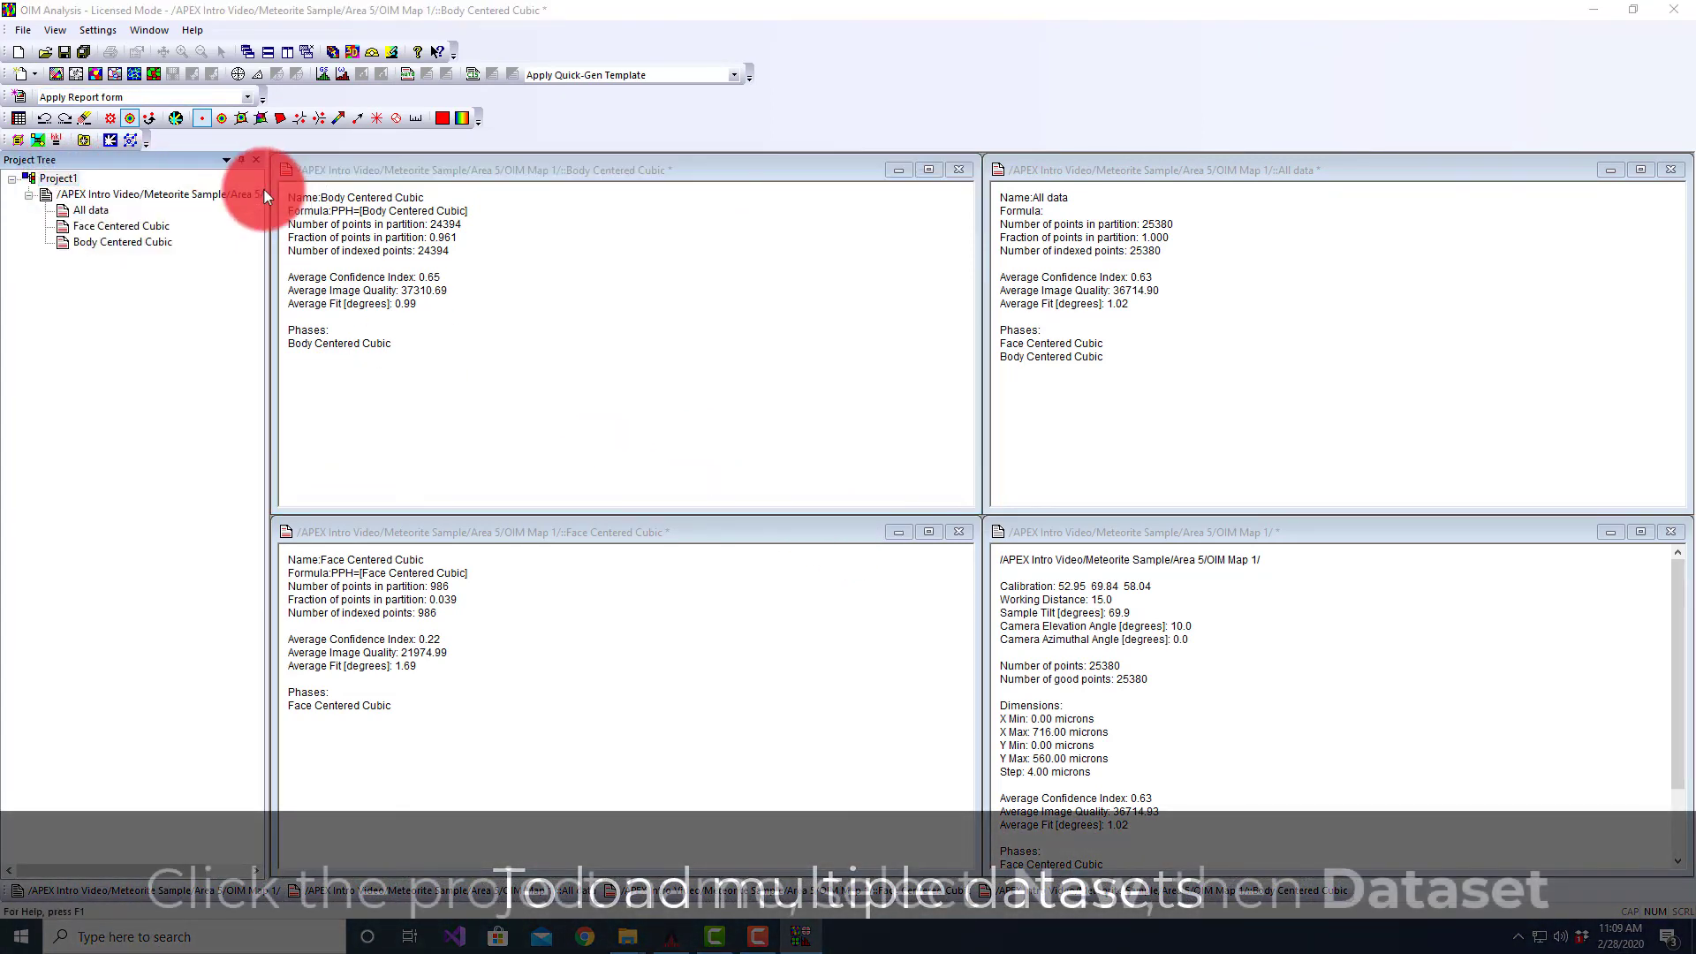
double_click(412, 150)
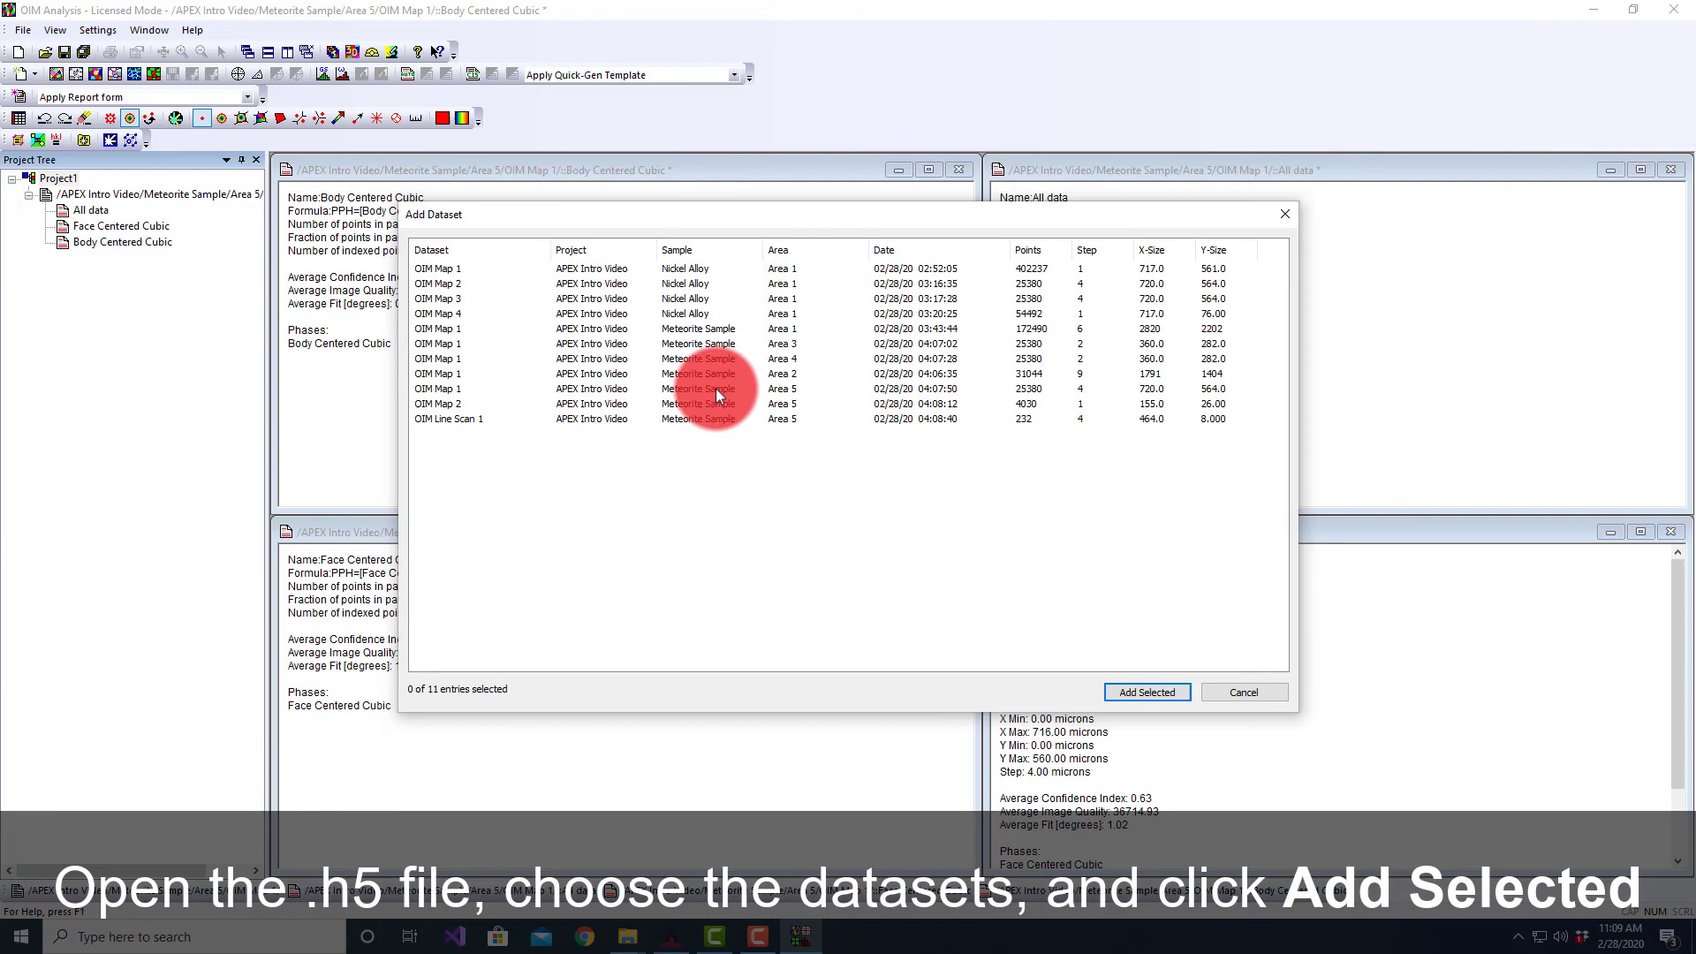
drag(715, 389, 709, 361)
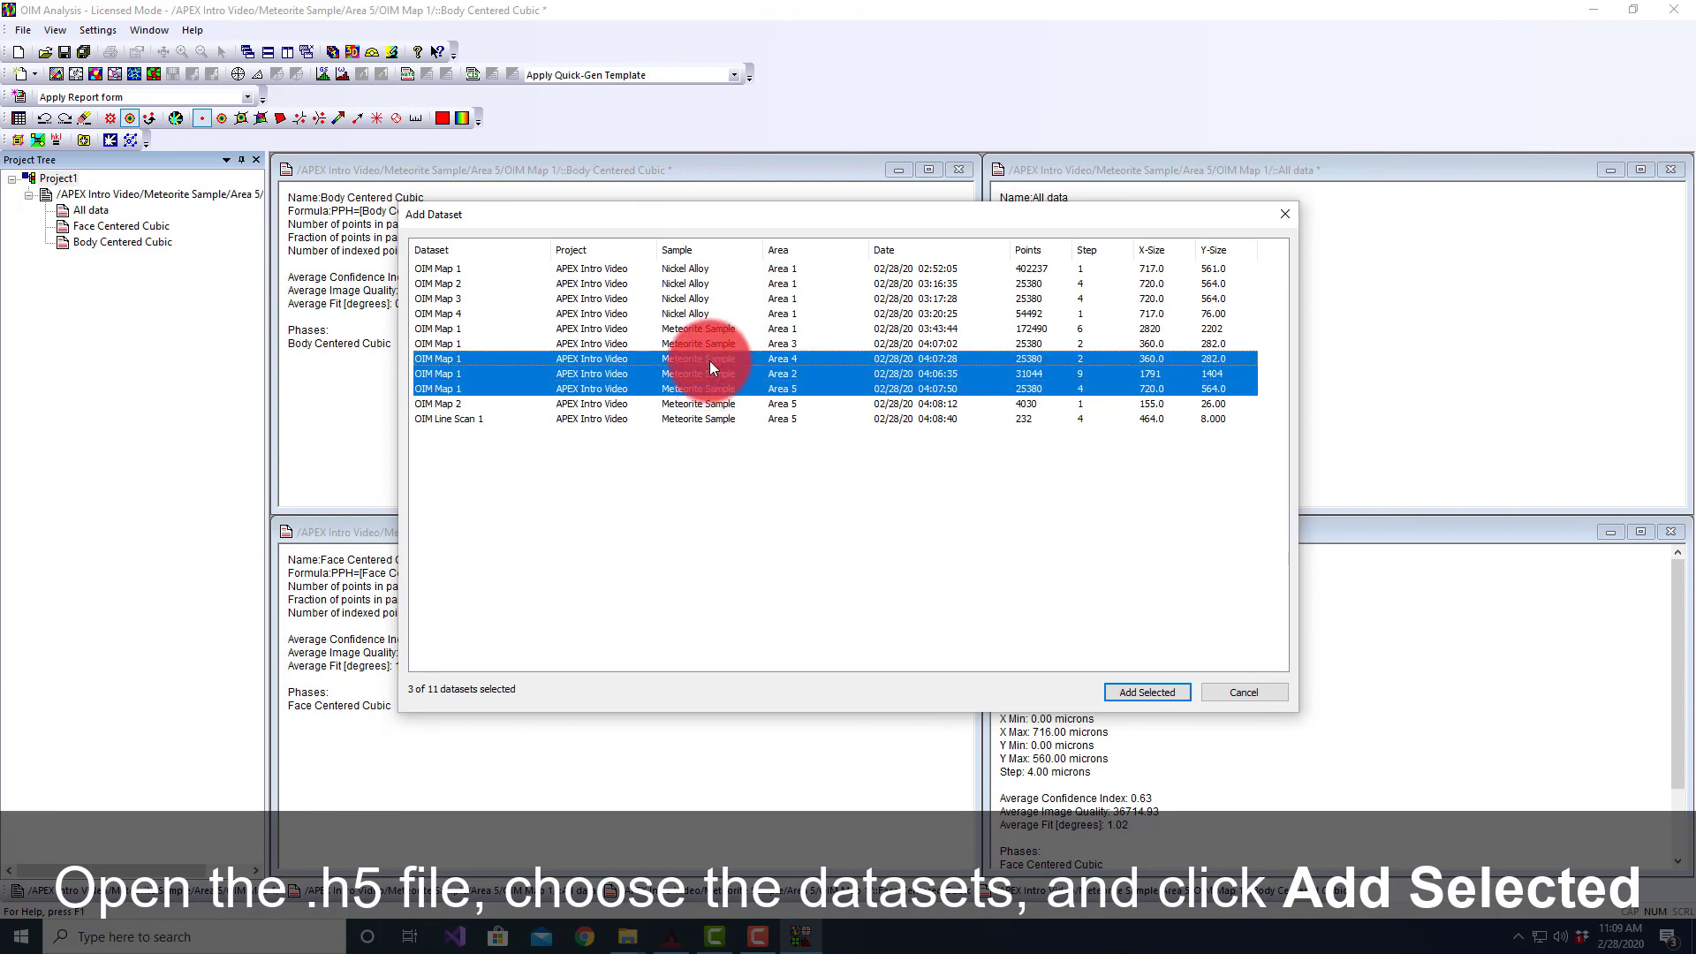
click(1149, 691)
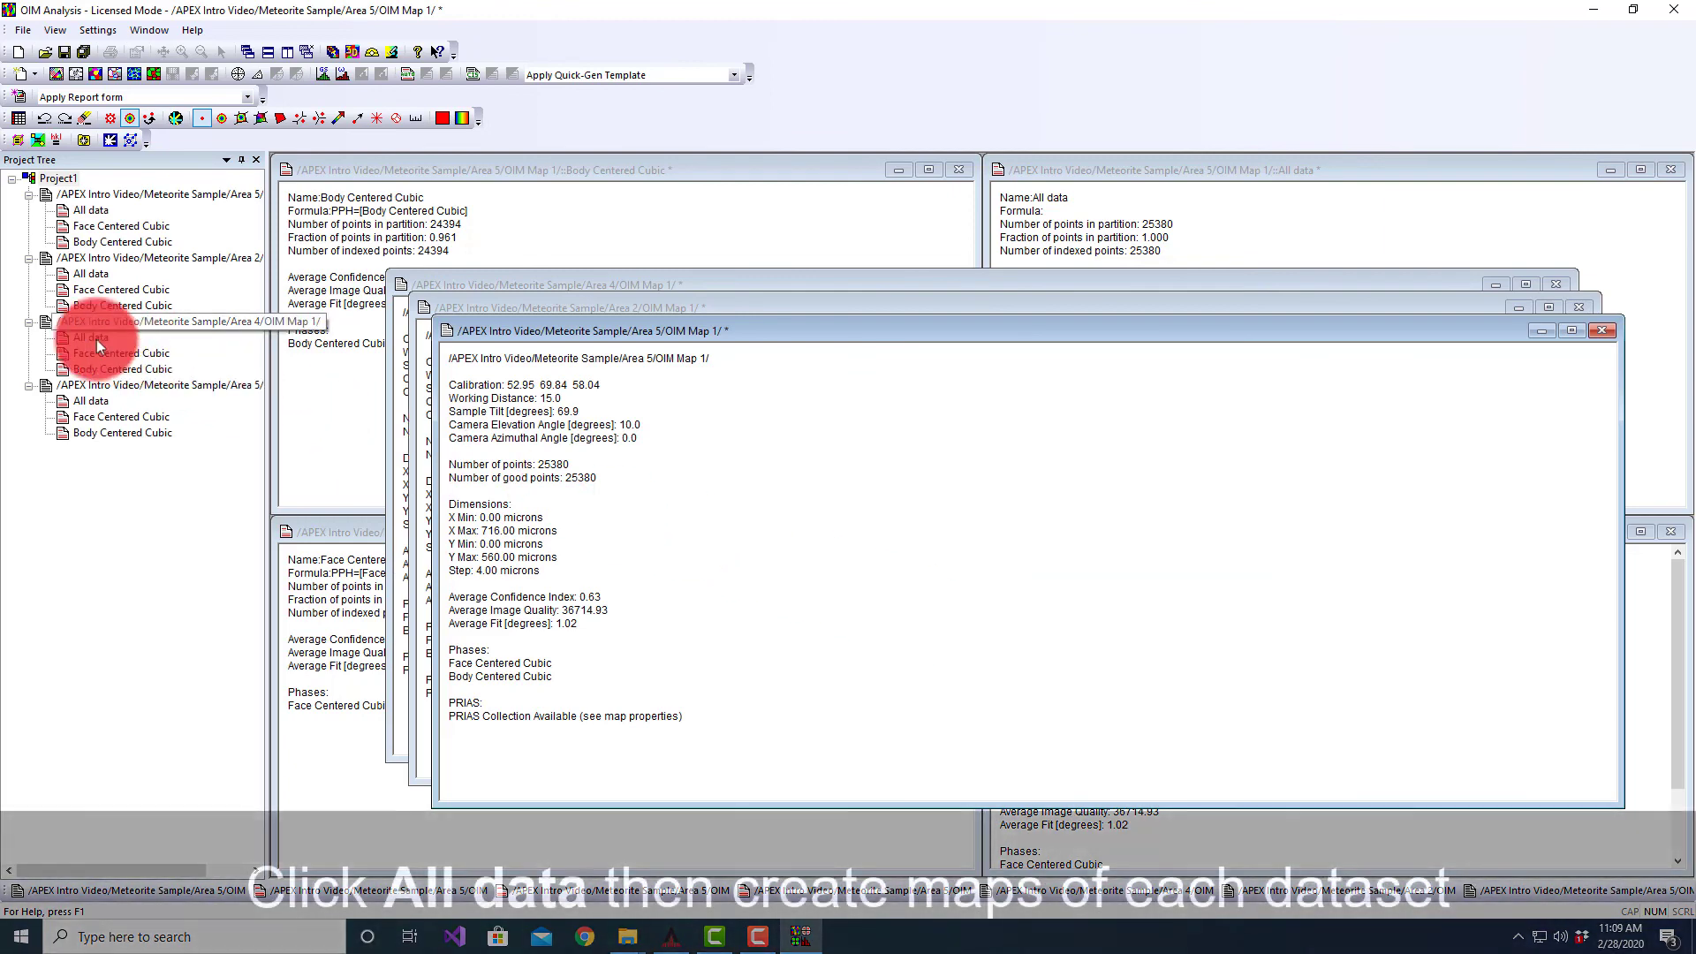
Create IPF maps from the All data partitions of Areas 4, 2 and 5.
click(97, 339)
click(60, 72)
click(97, 278)
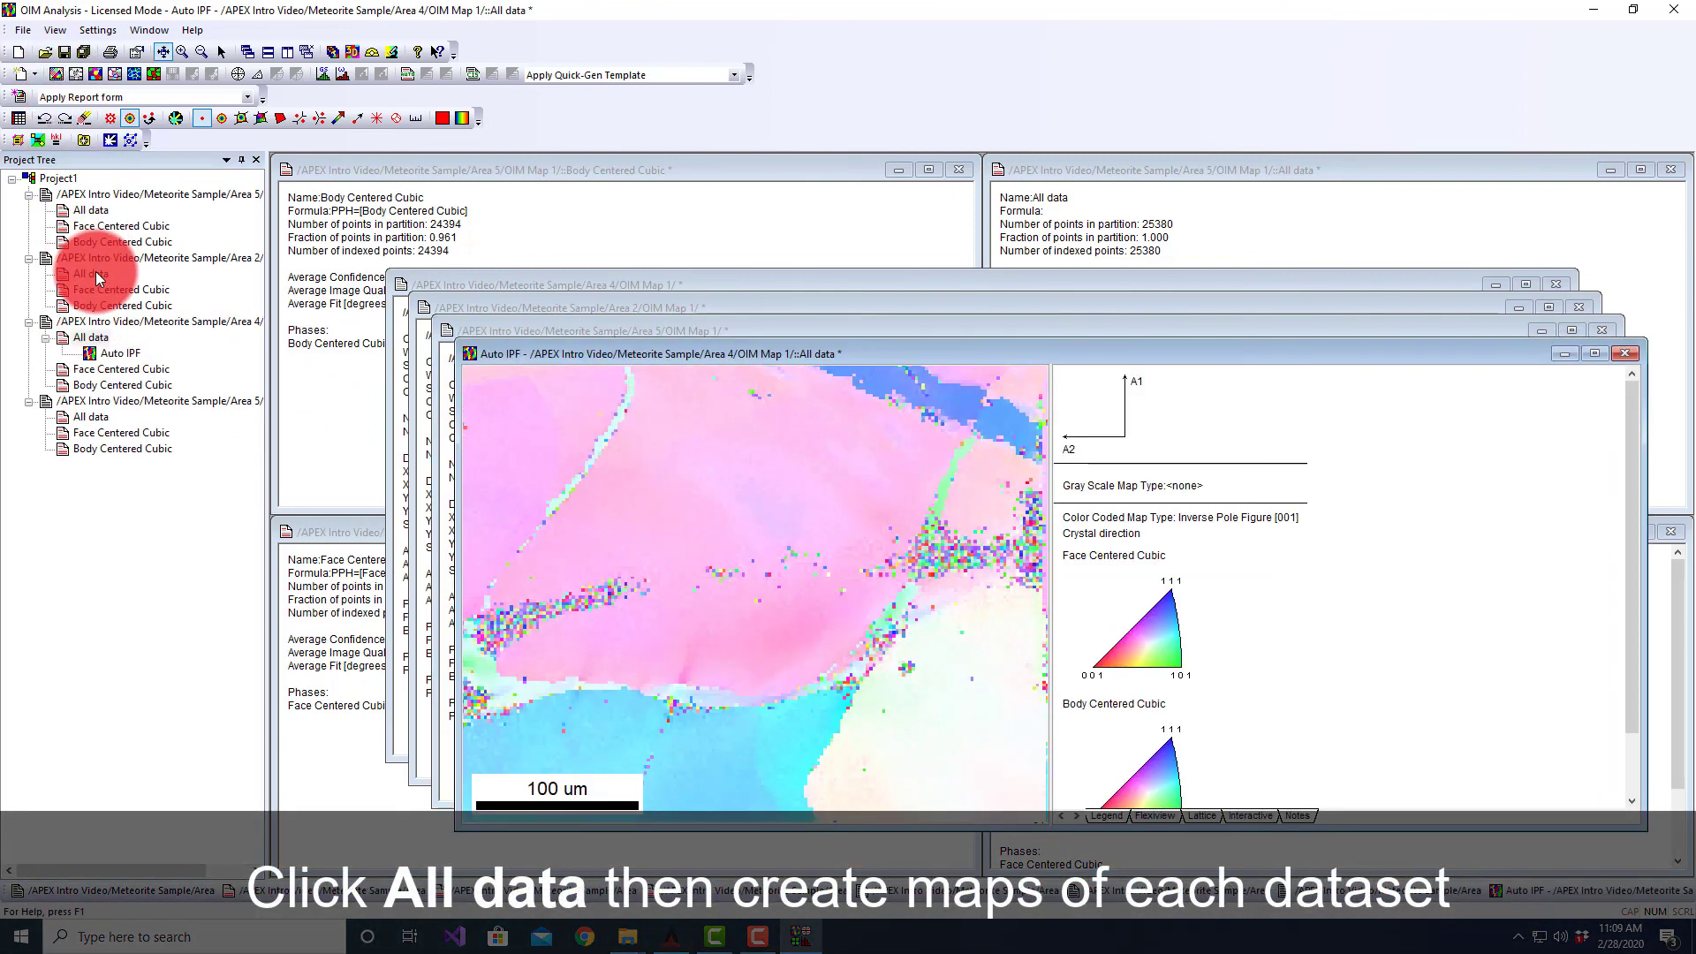
click(60, 72)
click(97, 216)
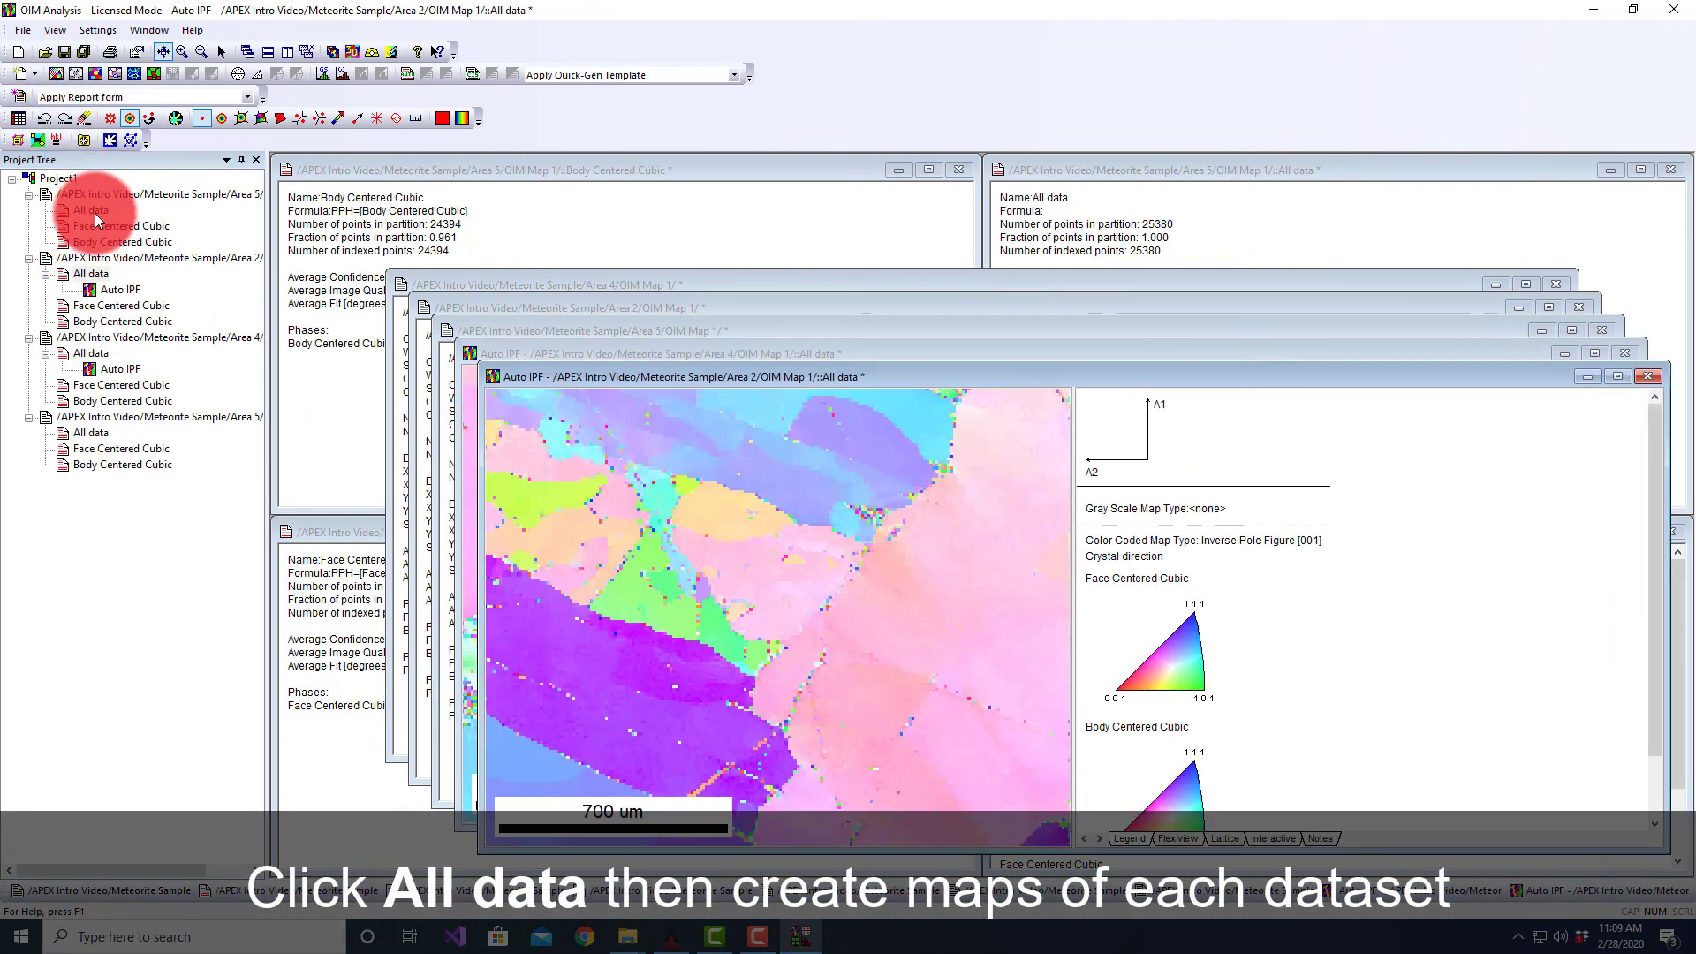
click(56, 72)
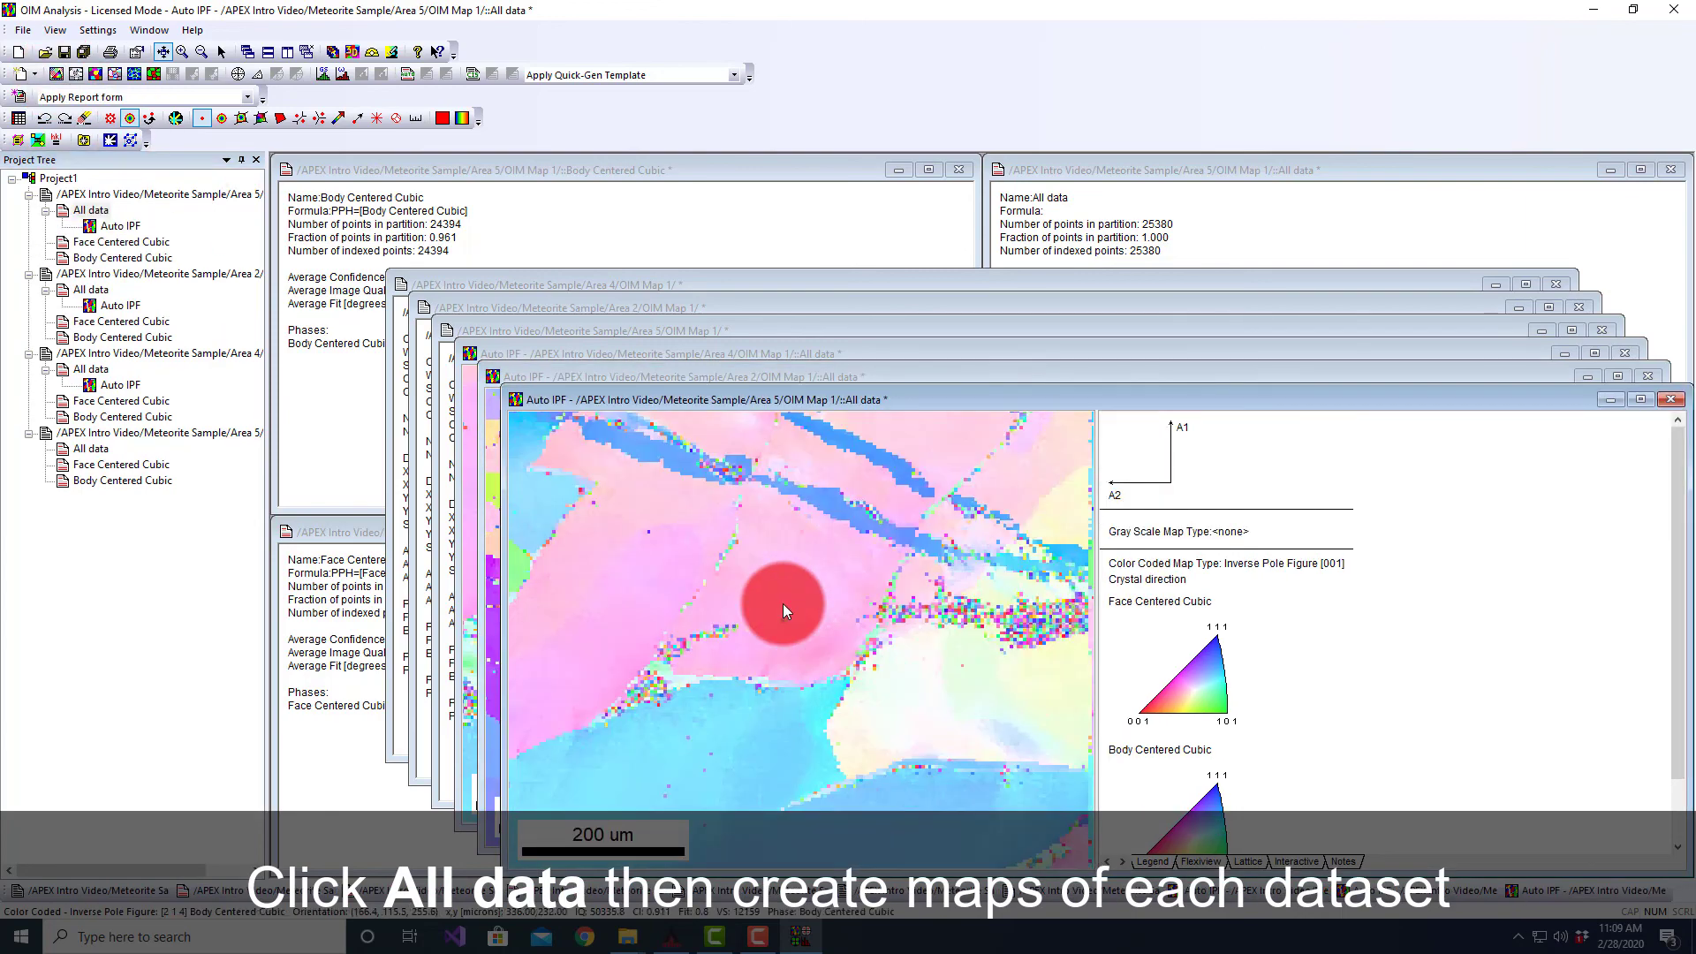